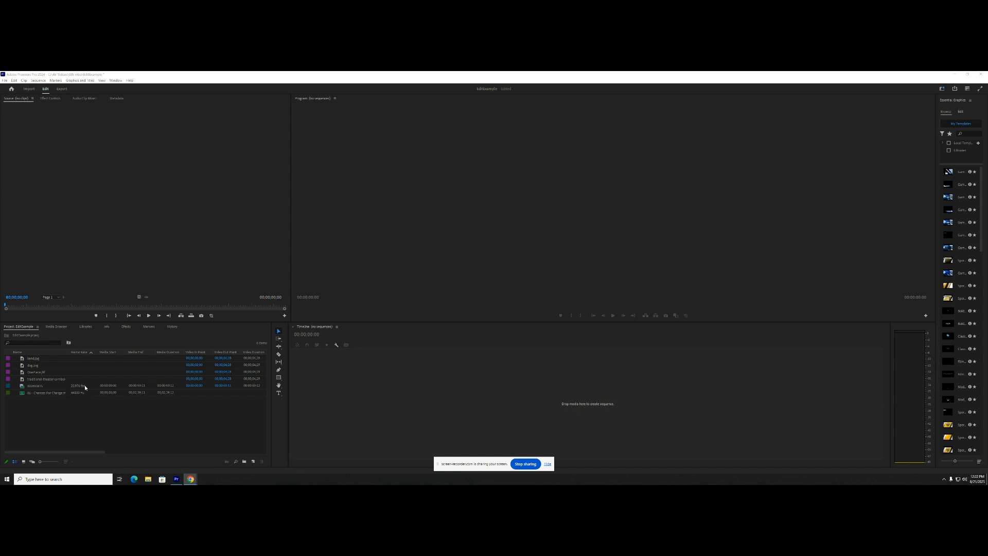
- Open the video clip in the Source monitor and mark its In point just after the start and its Out point near the end
left_click(48, 386)
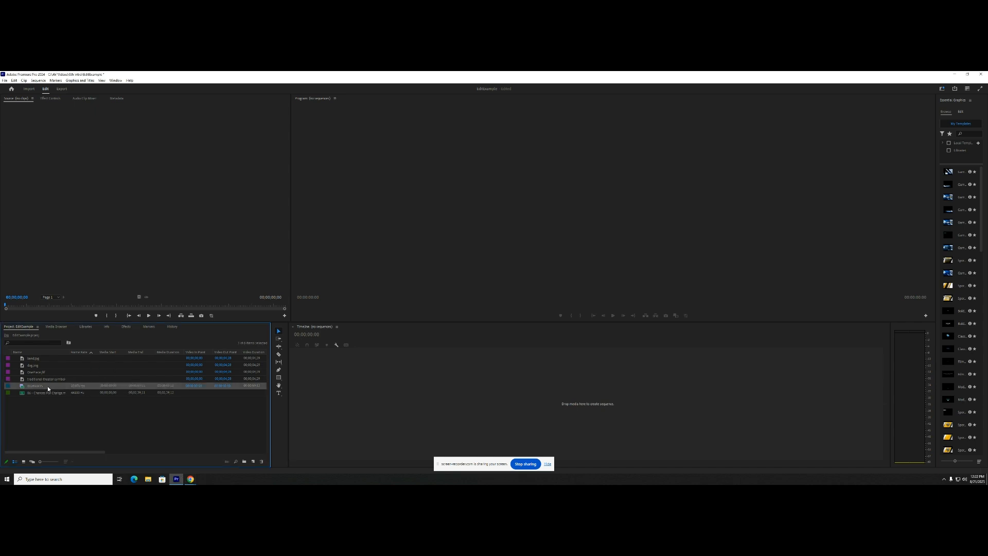
left_click(48, 386)
double_click(75, 388)
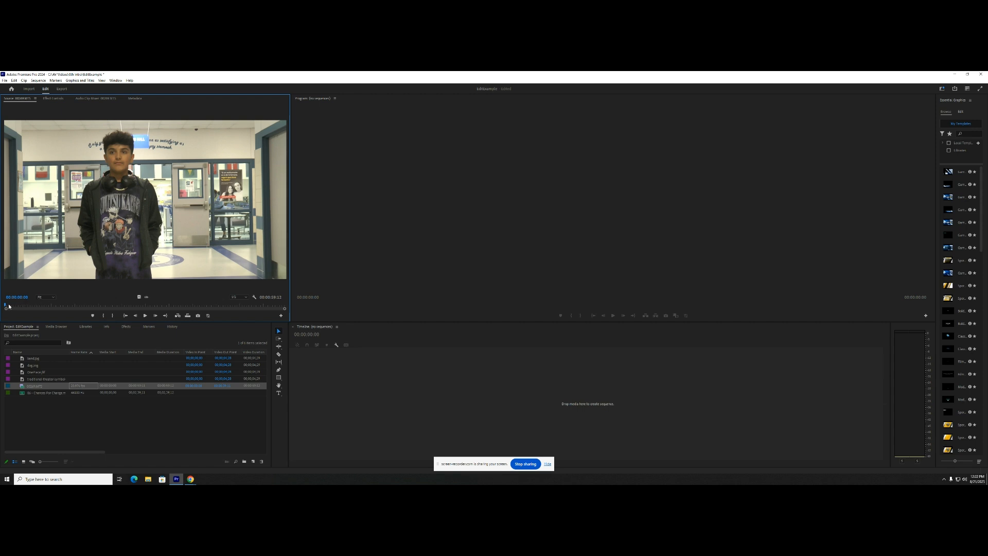
left_click_drag(9, 306, 11, 307)
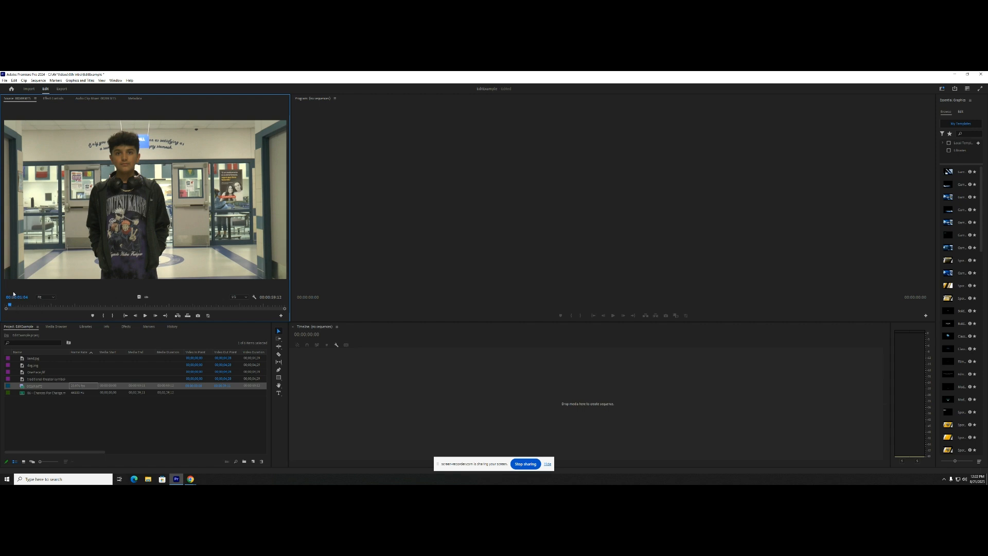
key("i")
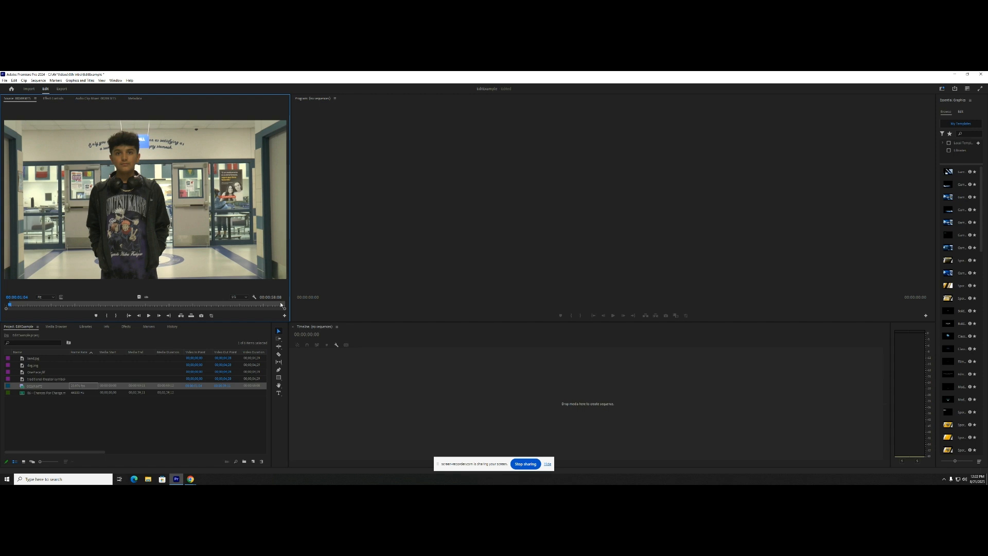
left_click(280, 305)
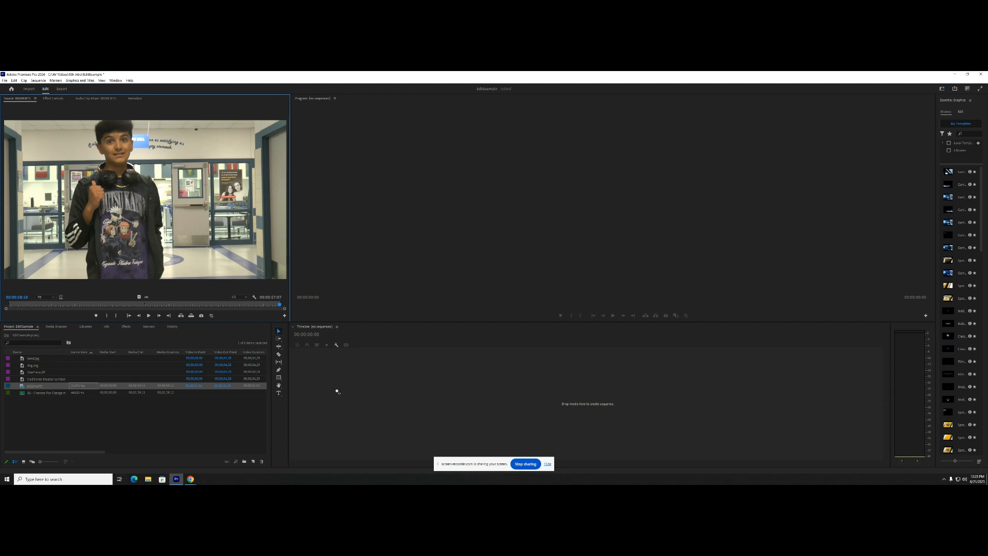
- Place the marked clip in the empty timeline to create a sequence, then delete the clip from it
left_click_drag(352, 401, 342, 386)
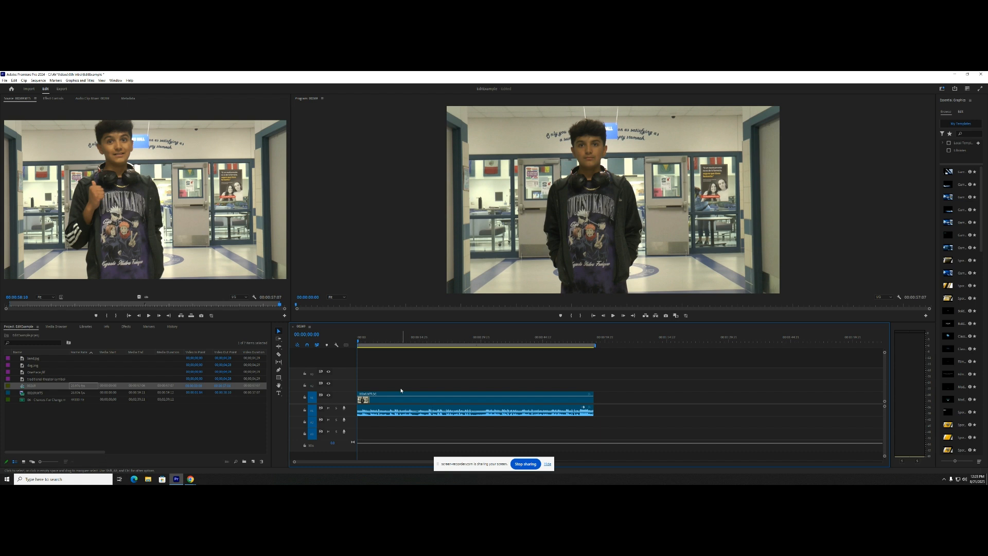
left_click(437, 402)
key("Delete")
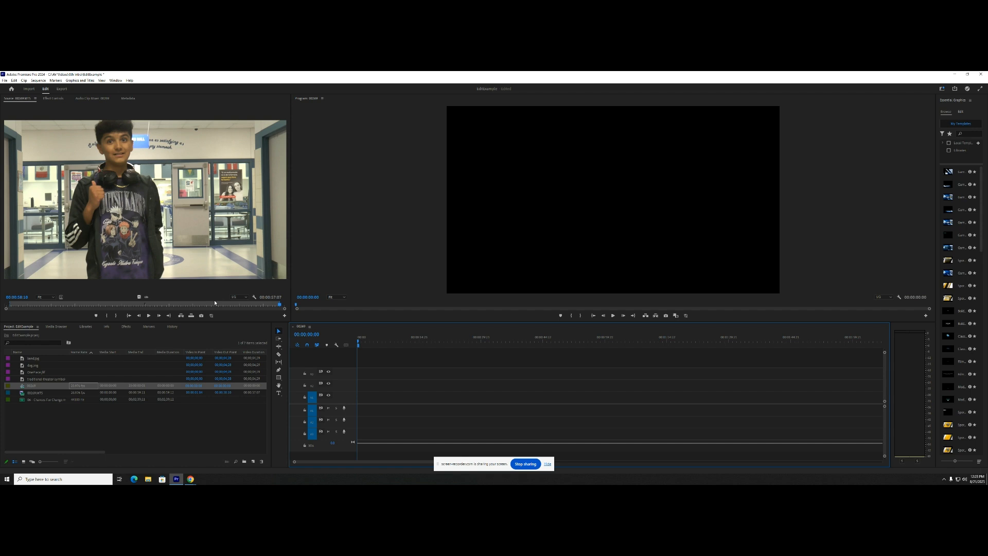
- Clear the source clip's In and Out points and place the full clip at the start of the timeline
right_click(191, 304)
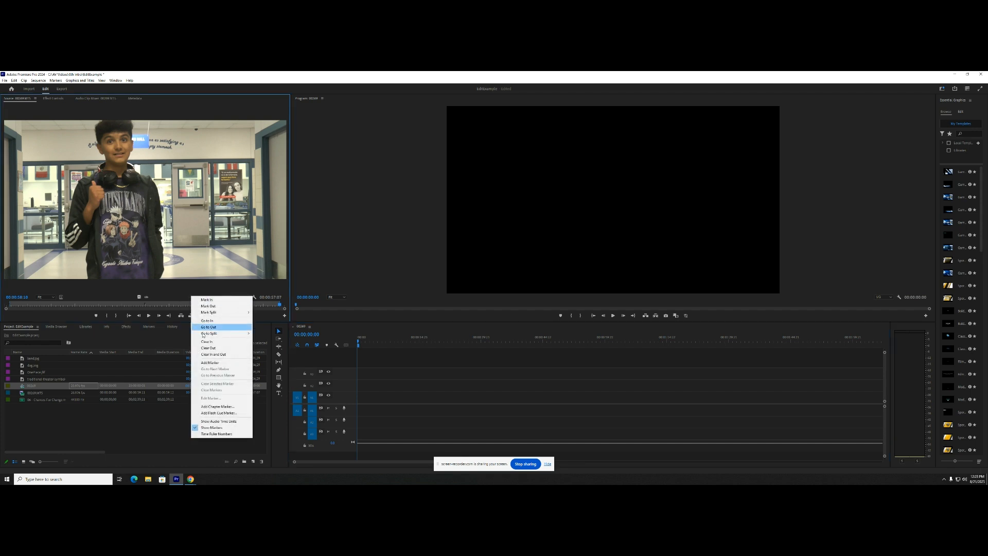
left_click(224, 355)
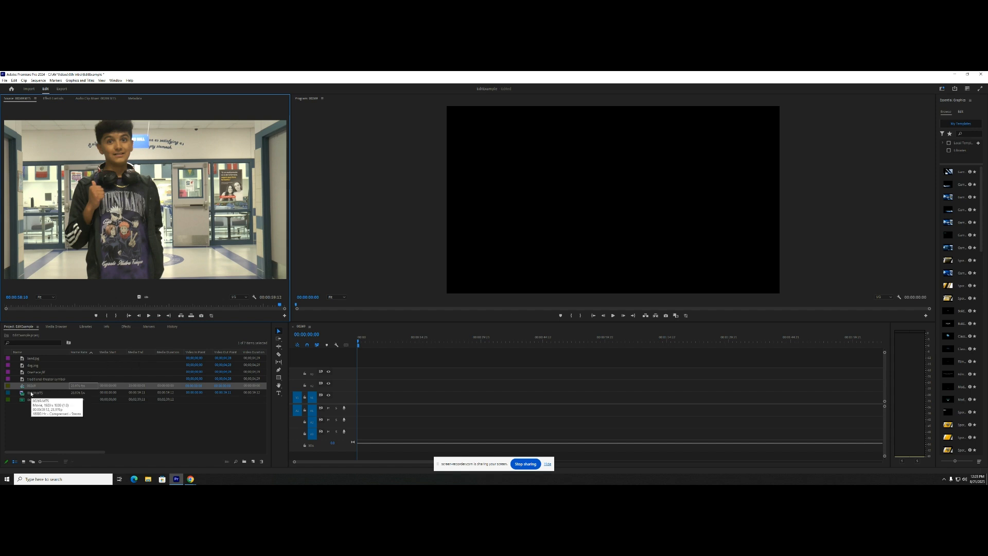
mouse_move(35, 395)
left_mouse_down()
mouse_move(359, 395)
mouse_move(359, 405)
left_mouse_up()
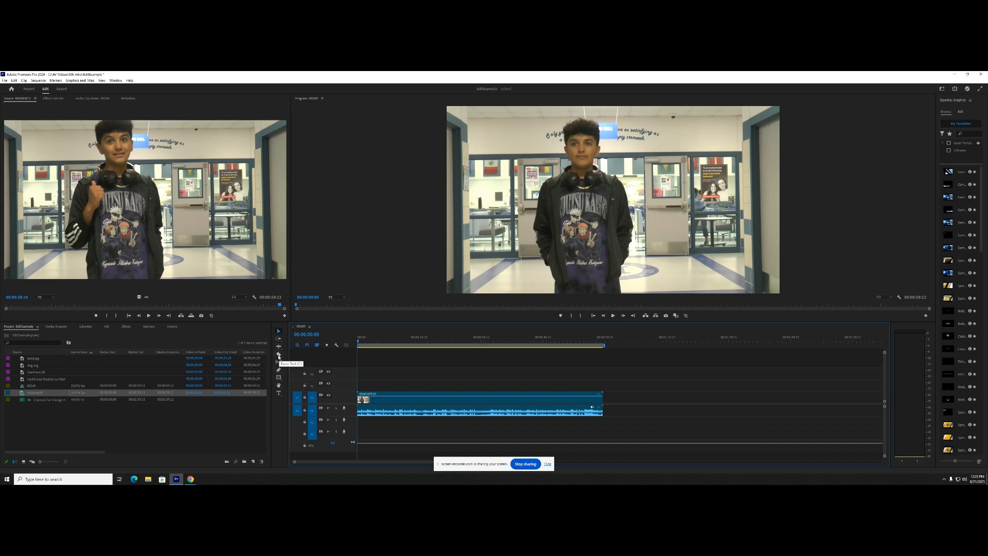
- Split the timeline clip near its start and near its end with the Razor tool, checking the footage around the first cut
left_click(278, 355)
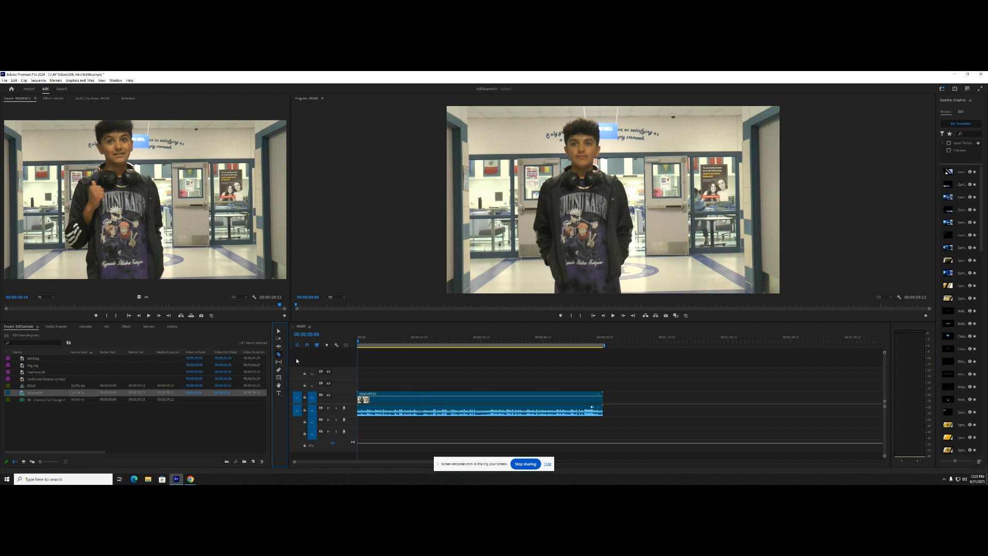
left_click(365, 399)
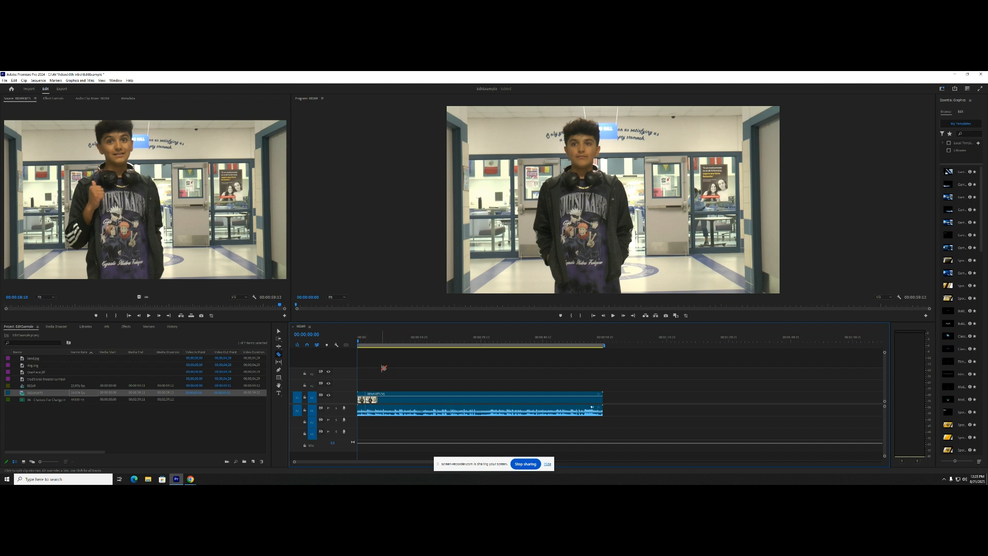
mouse_move(362, 340)
left_mouse_down()
mouse_move(374, 343)
mouse_move(362, 343)
left_mouse_up()
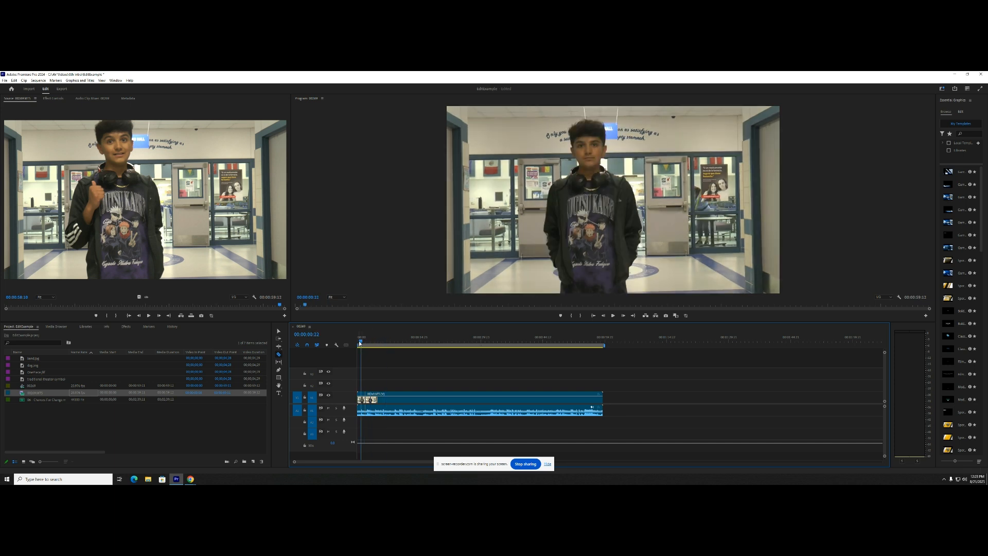
key("space")
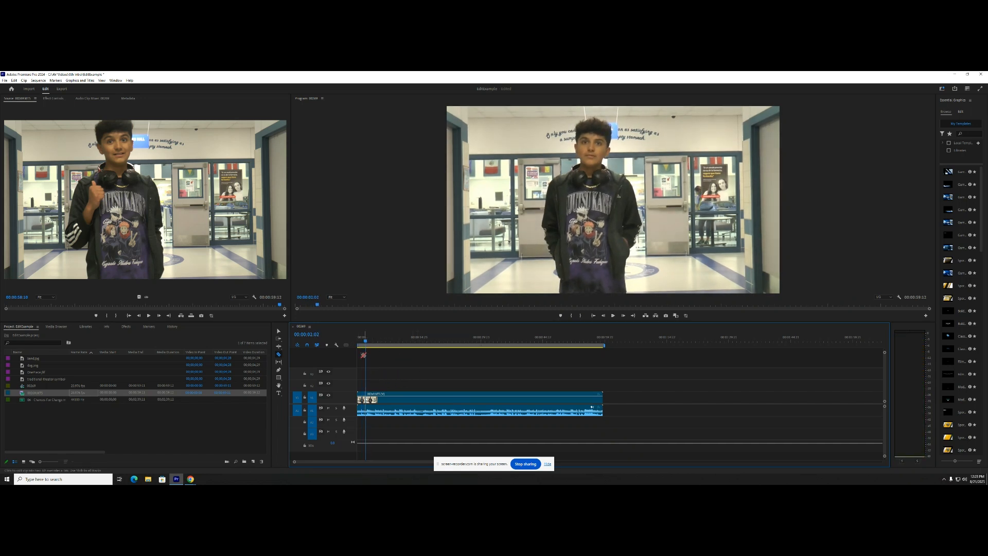
left_click_drag(365, 342, 378, 342)
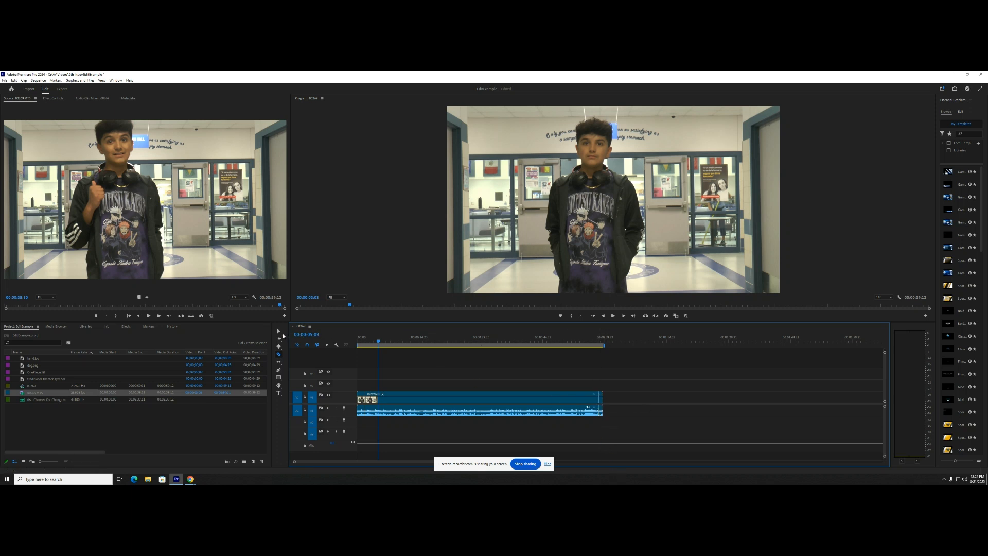
- Delete the short cut-off pieces at both ends and move the remaining clip to start about 5 seconds into the timeline
left_click(278, 331)
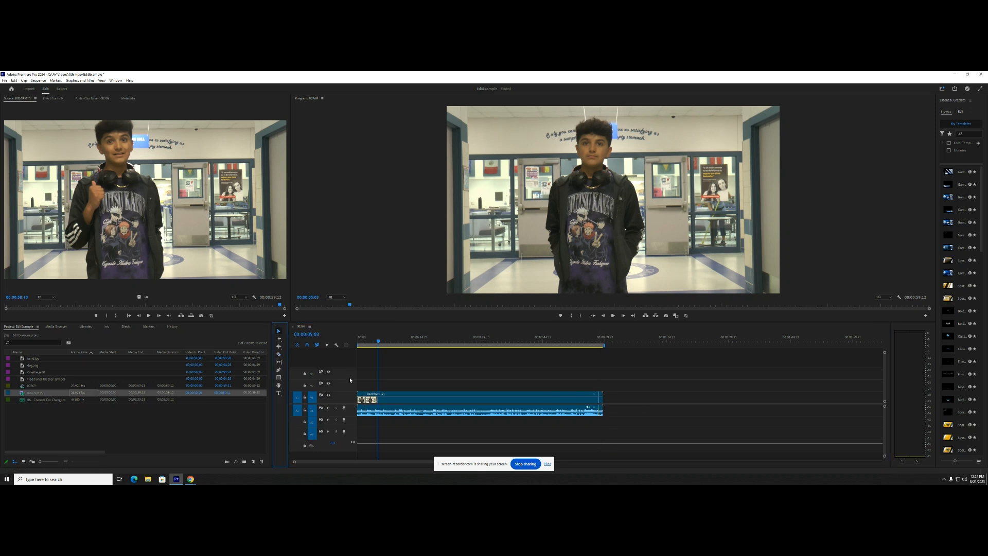
left_click(362, 400)
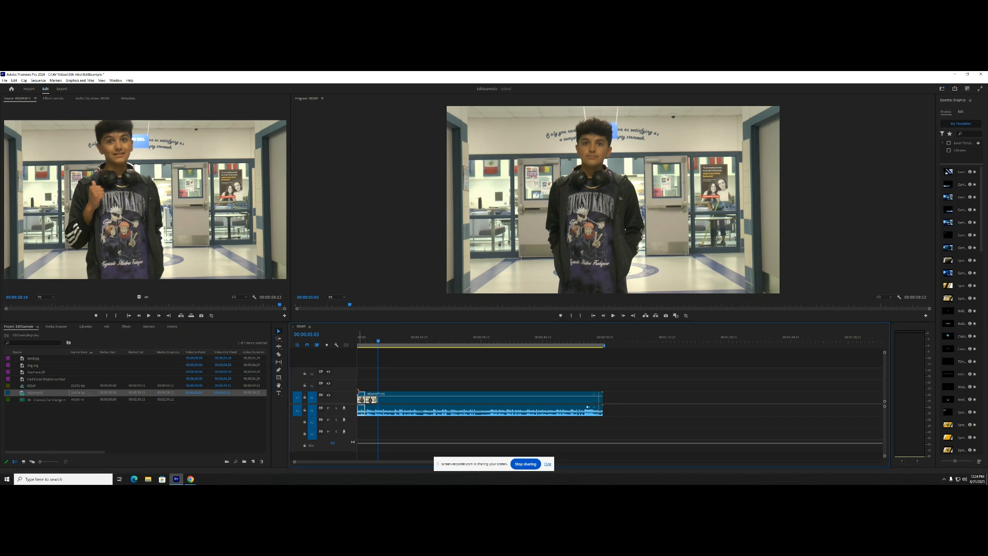
key("Delete")
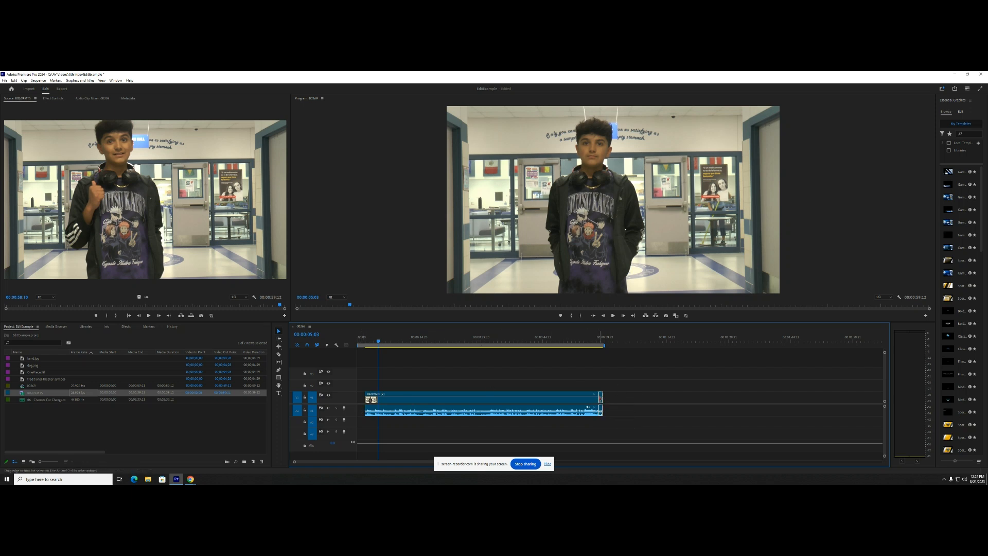
left_click_drag(600, 400, 598, 400)
left_click_drag(517, 401, 407, 394)
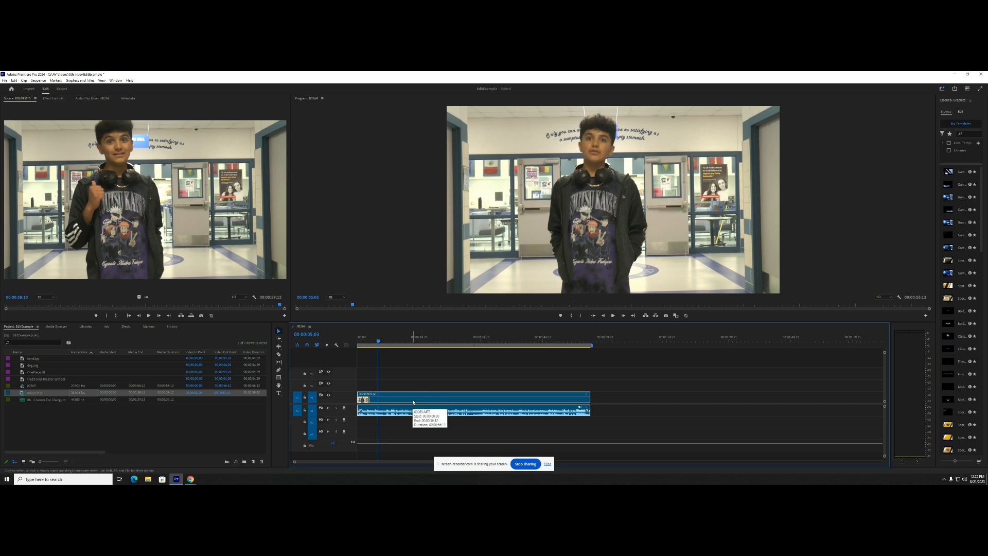
left_click_drag(411, 402, 432, 402)
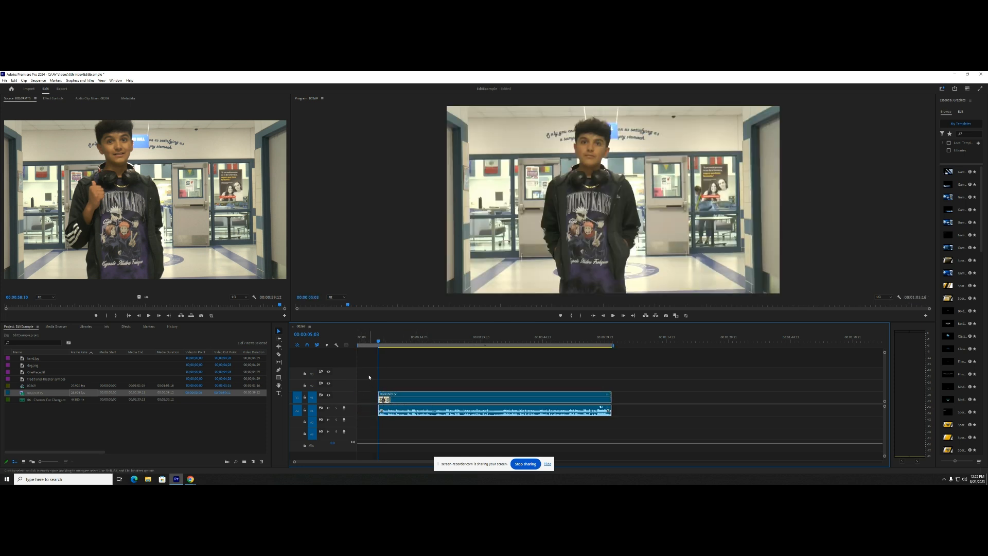
- Add a new text layer above the start of the video and move its text to the middle of the frame
left_click(79, 81)
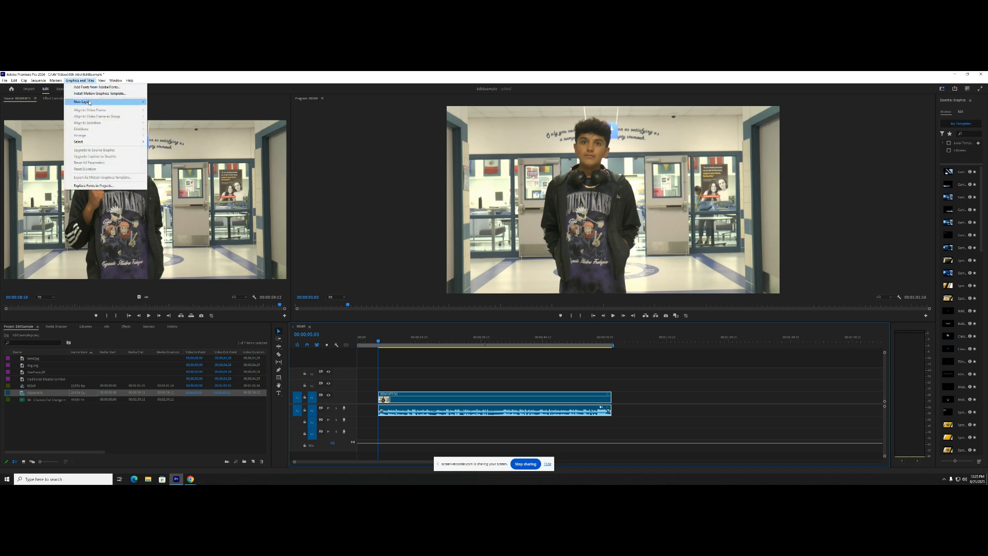
mouse_move(92, 102)
left_click(157, 102)
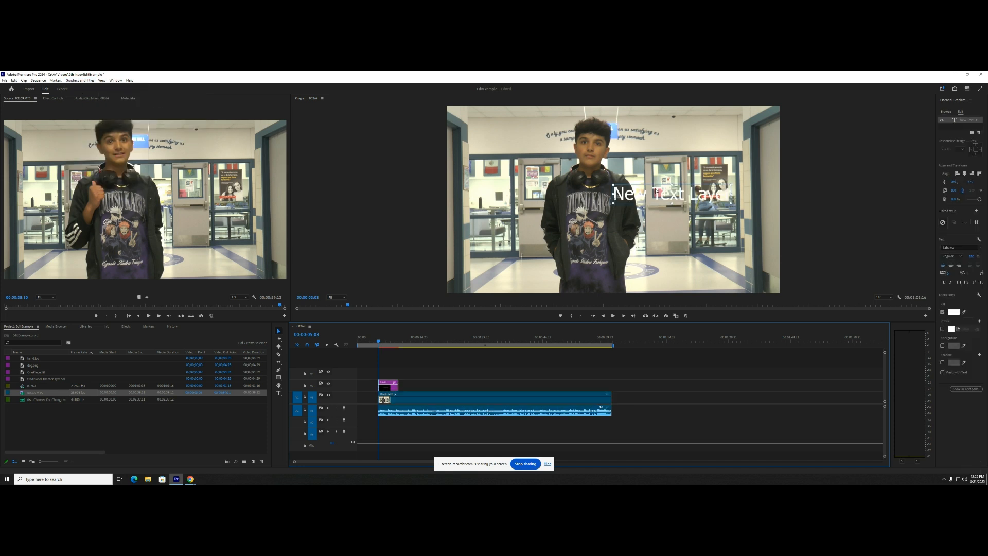
left_click_drag(656, 186, 591, 201)
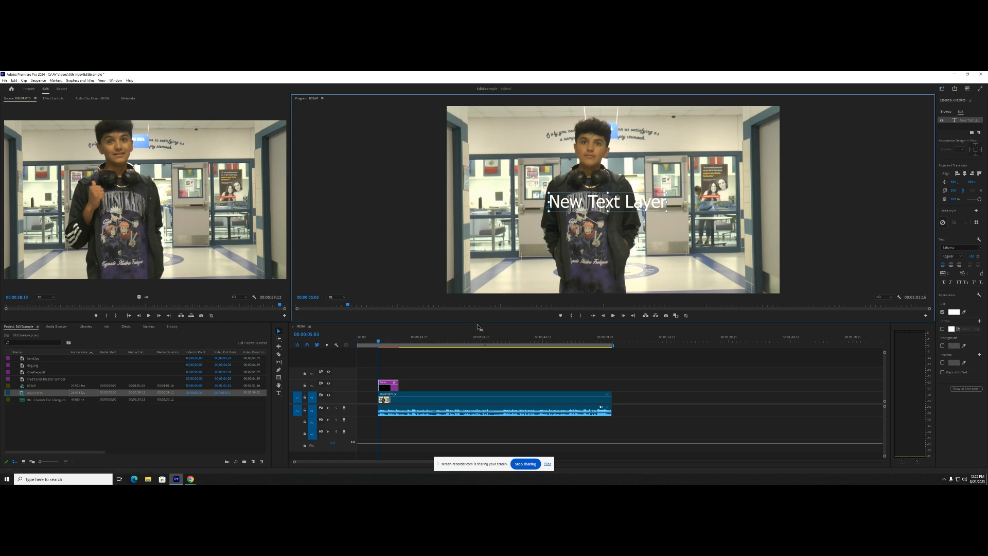
- Move the title clip to the start of the timeline, ahead of the video, and scrub across both clips to check them
left_click_drag(390, 389, 369, 390)
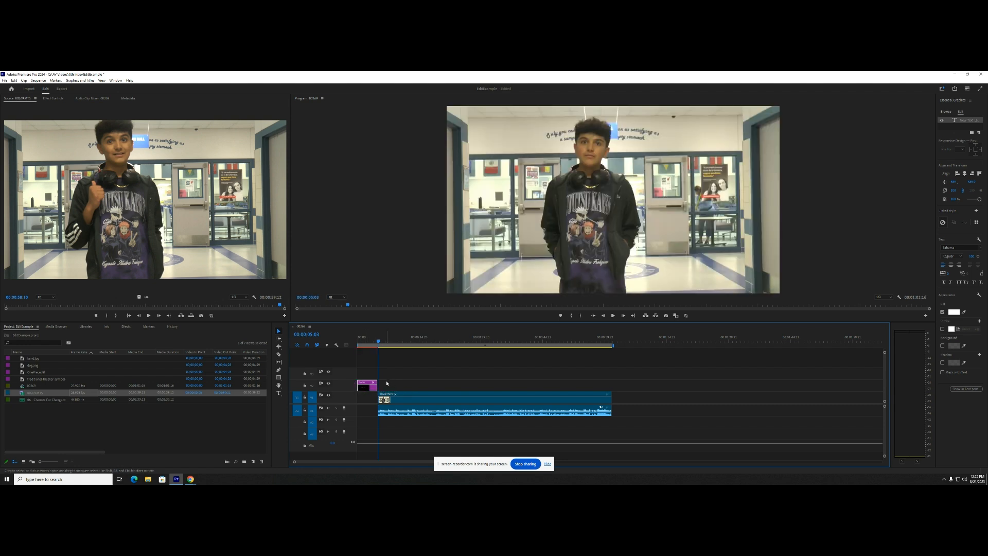
left_click(365, 342)
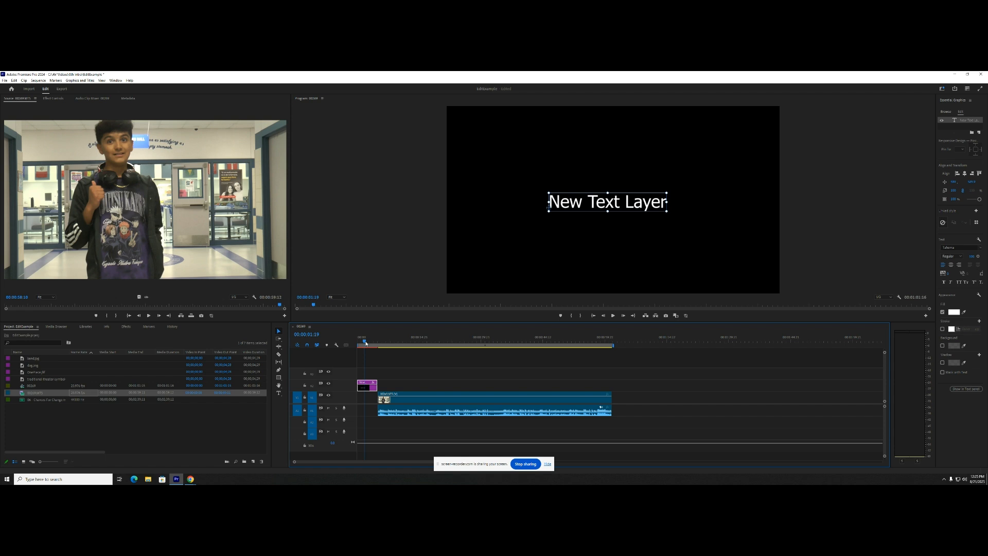
left_click_drag(365, 343, 386, 345)
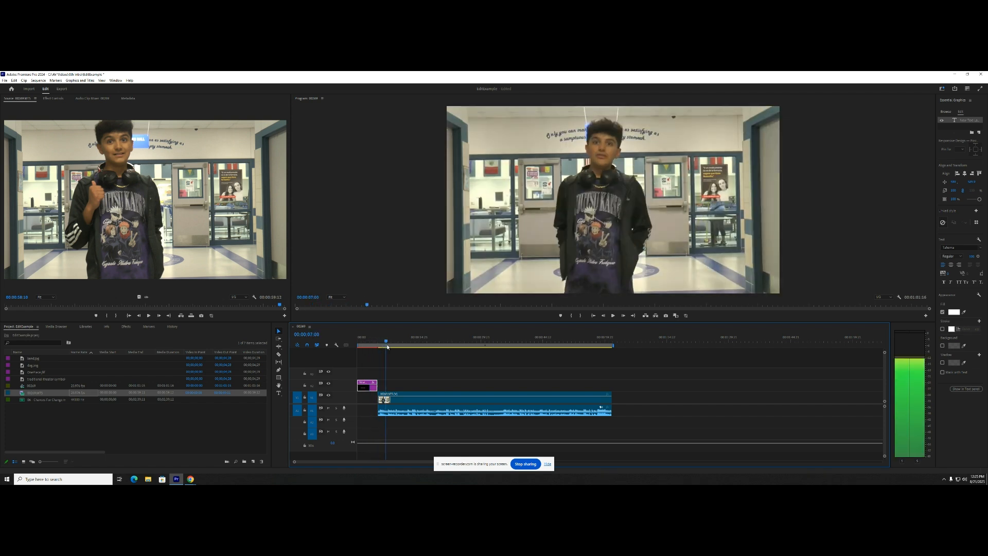
- Move the video clip to the playhead at about 7 seconds, then slide it back against the end of the title
left_click(430, 352)
left_click(442, 402)
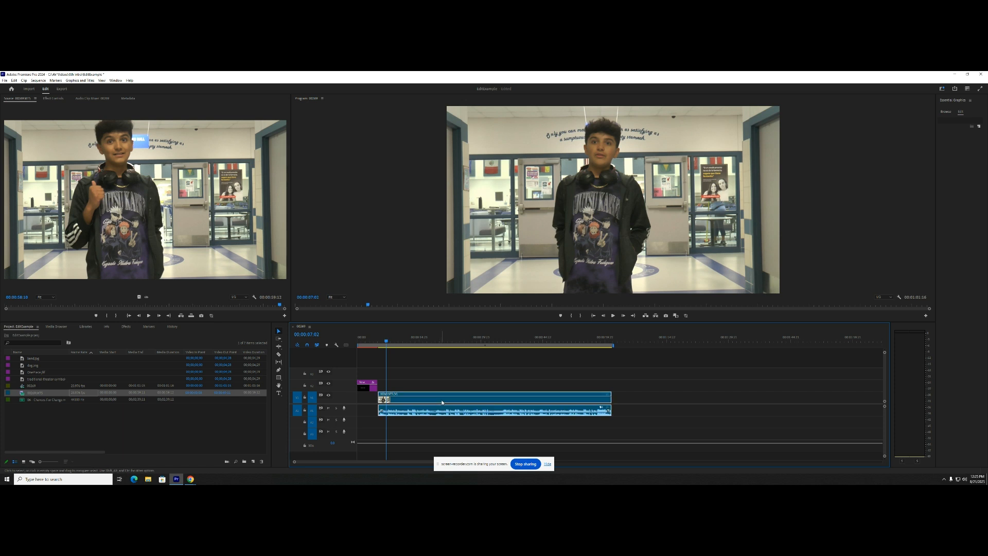
left_click_drag(442, 402, 459, 404)
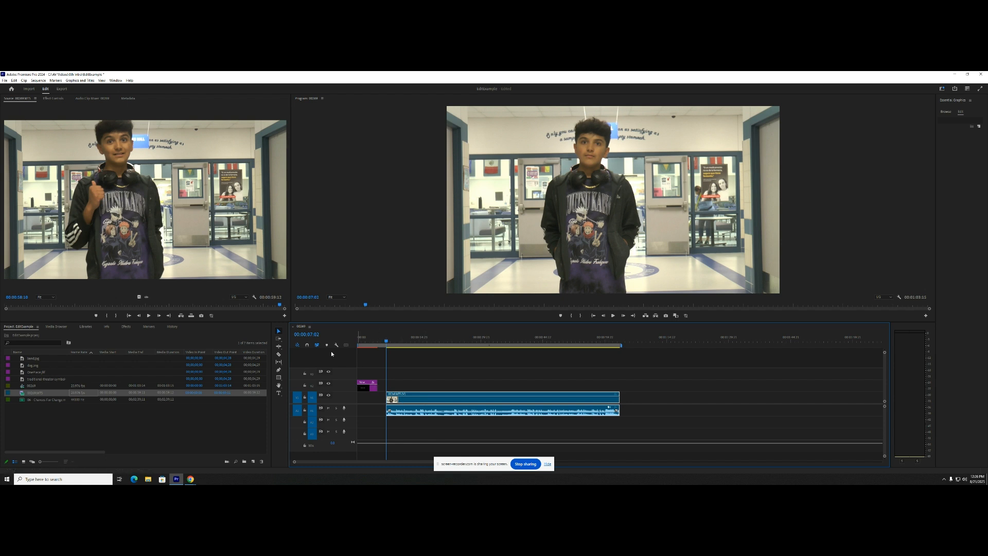
left_click_drag(413, 402, 412, 402)
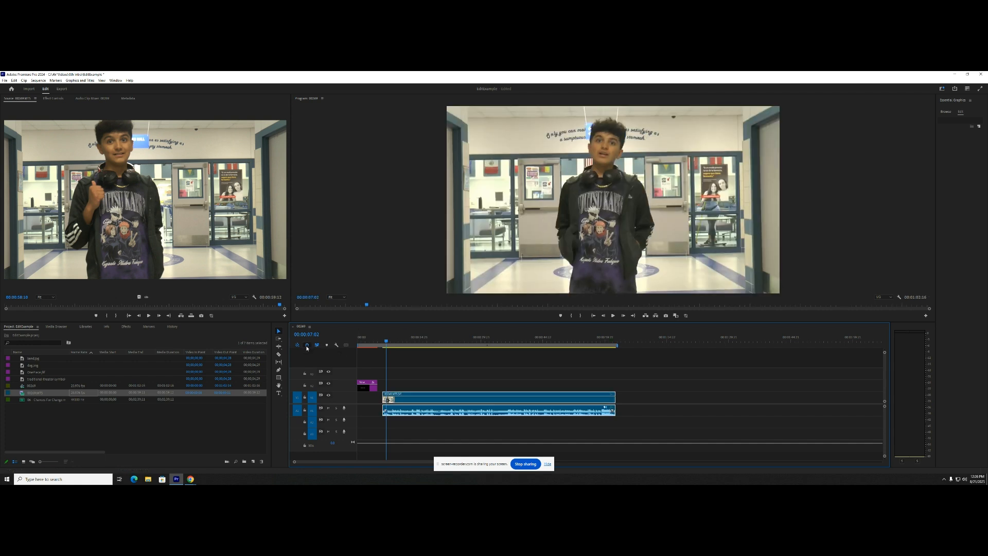
left_click_drag(420, 403, 415, 403)
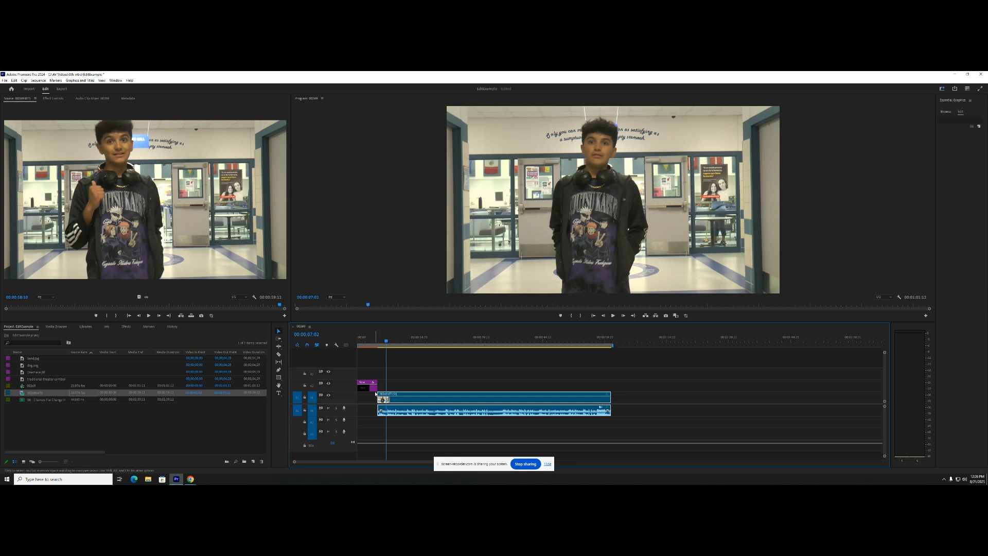
- Preview the title alone and overlaid on the start of the video, then move it back ahead of the video
left_click(374, 389)
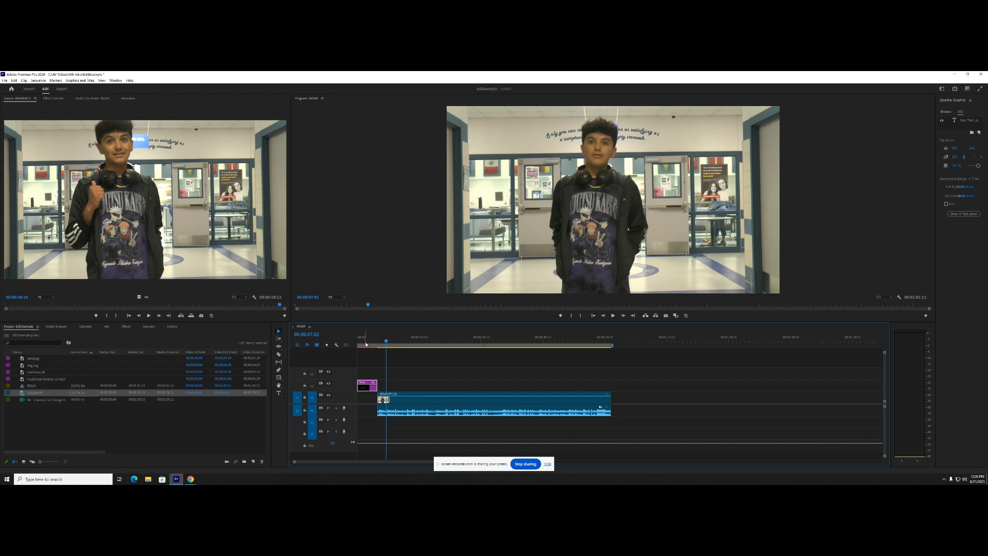
left_click(365, 340)
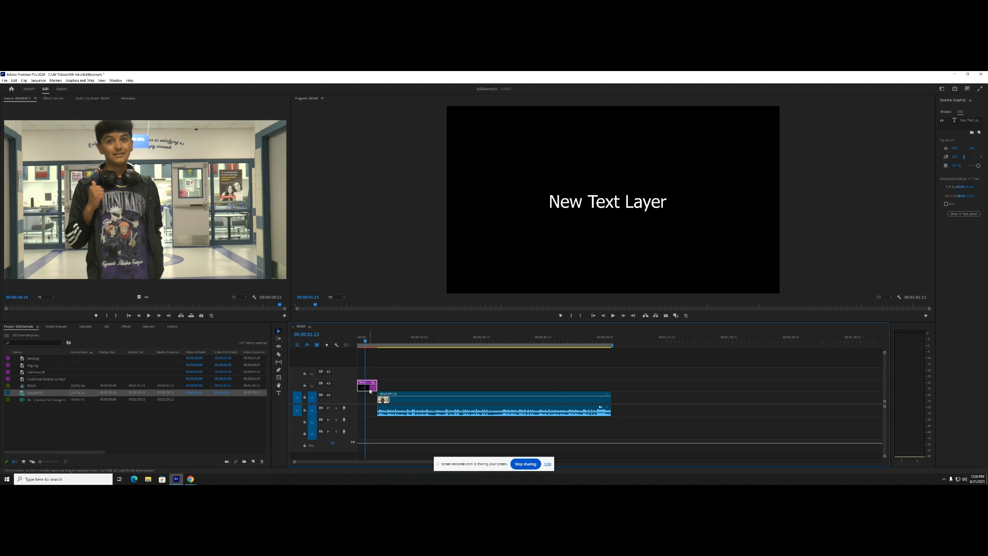
left_click_drag(374, 386, 394, 391)
left_click(386, 343)
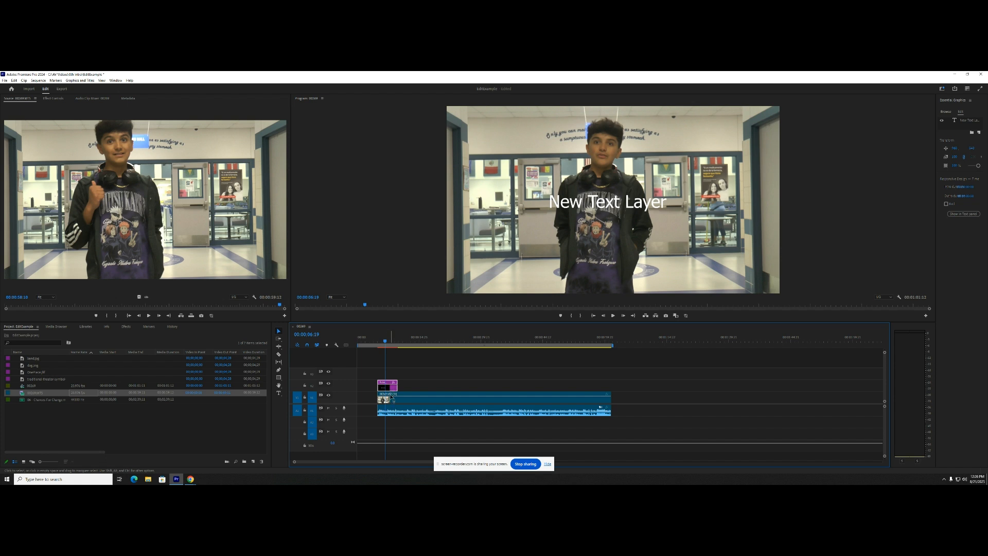
left_click_drag(393, 386, 373, 389)
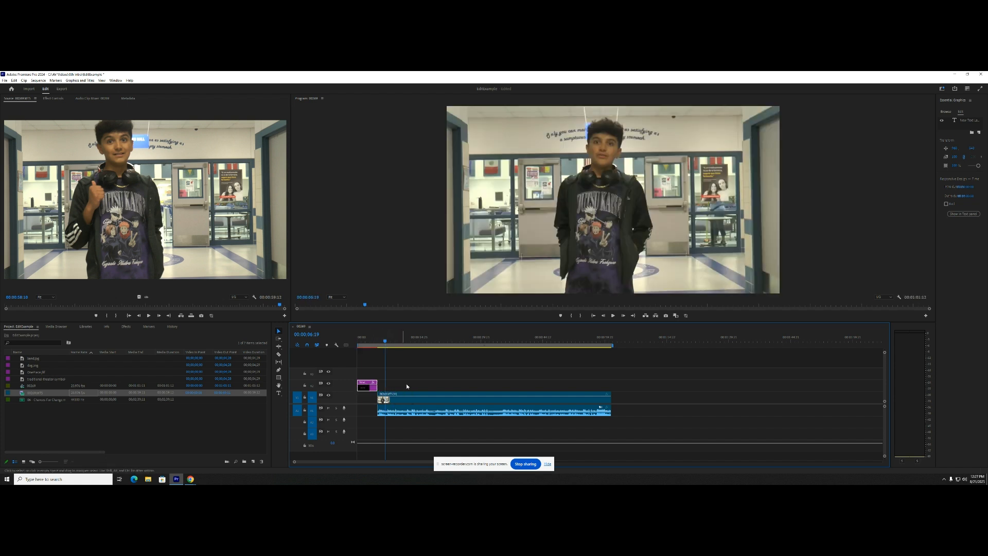
left_click_drag(369, 343, 365, 343)
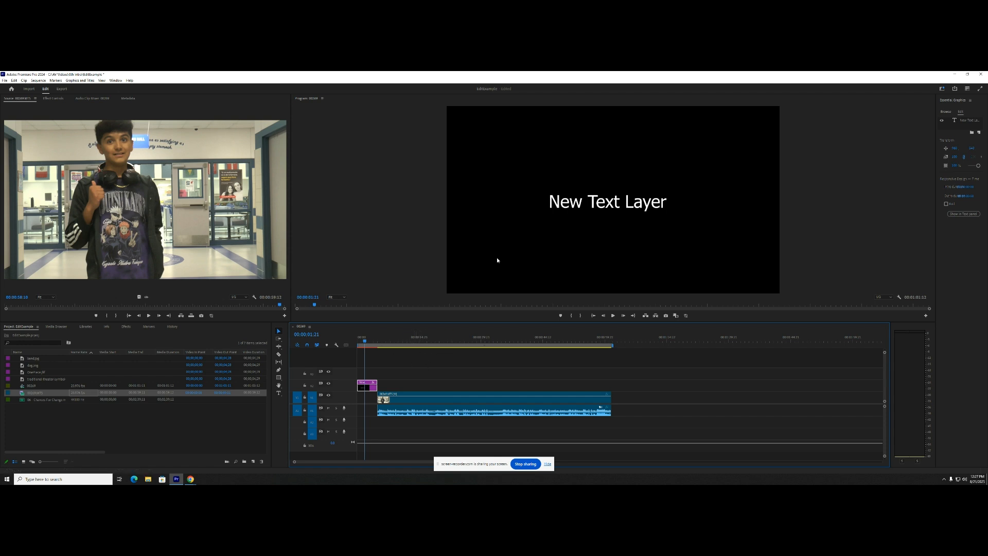
- Replace the placeholder title text with the featured person's first name and set its font to Wide Latin
double_click(577, 207)
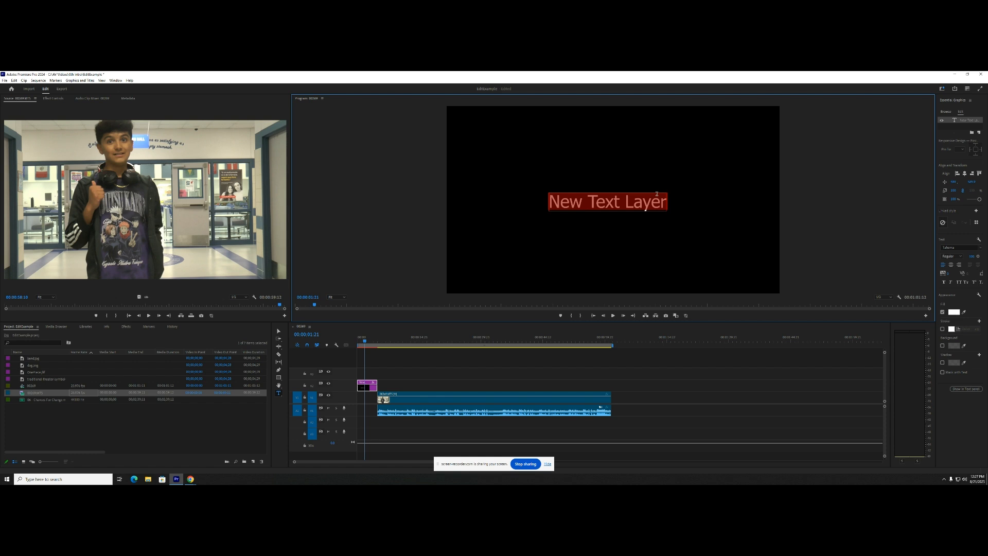
type("Elias")
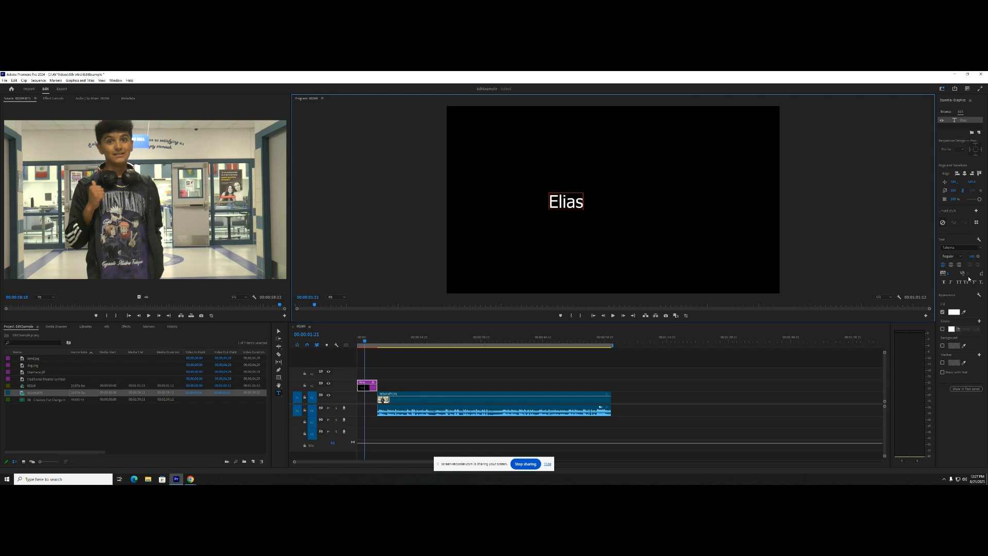
left_click(969, 249)
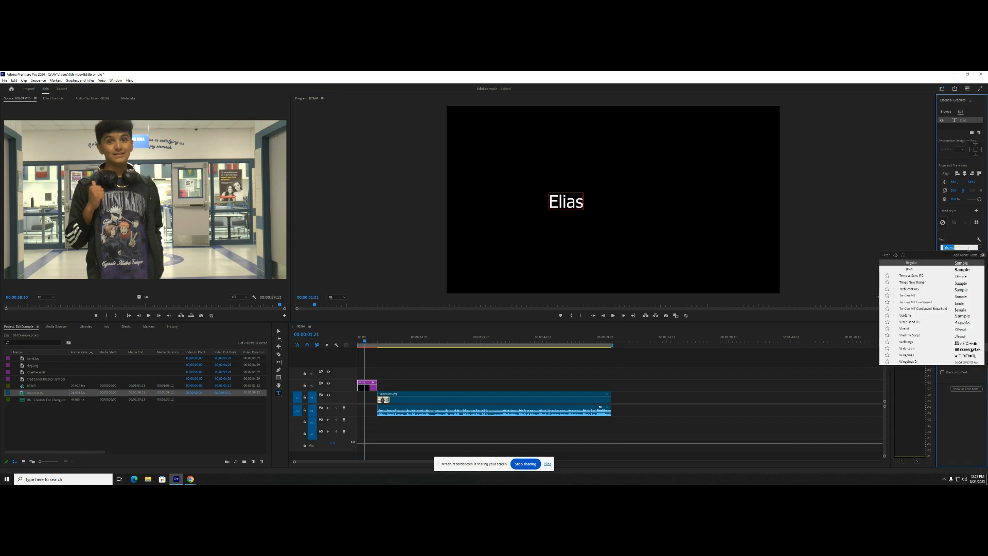
scroll(931, 319, "down", 3)
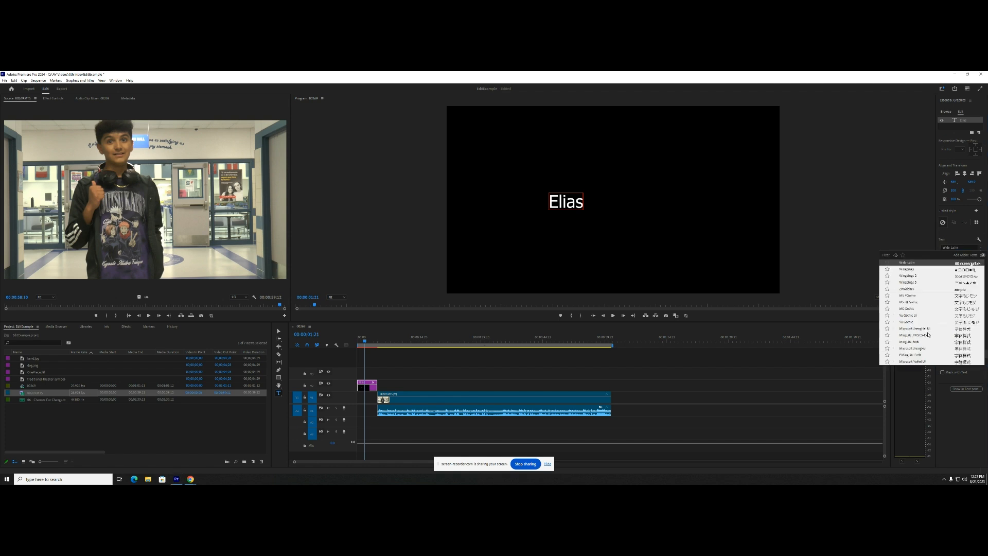
left_click(928, 332)
double_click(565, 211)
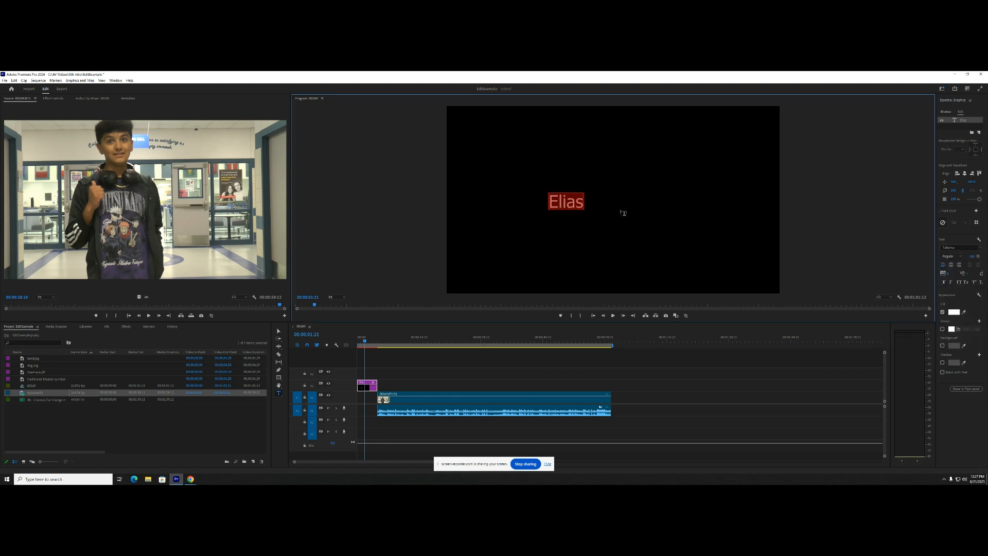
left_click(980, 250)
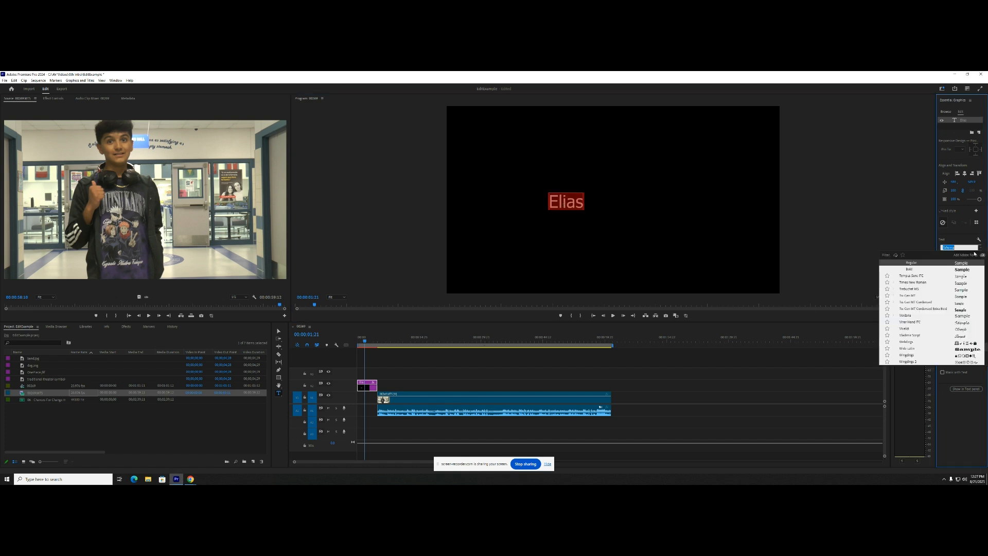
left_click(919, 348)
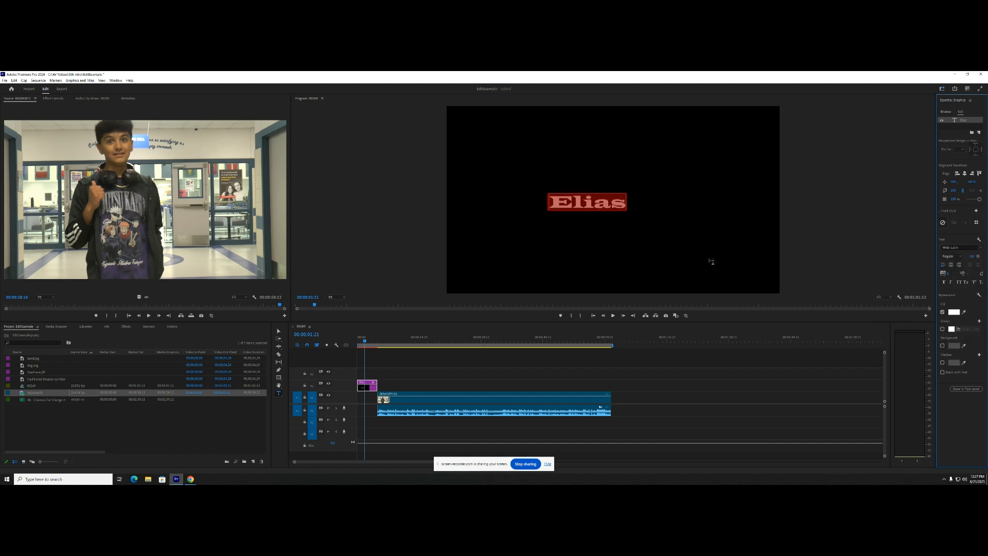
left_click(651, 377)
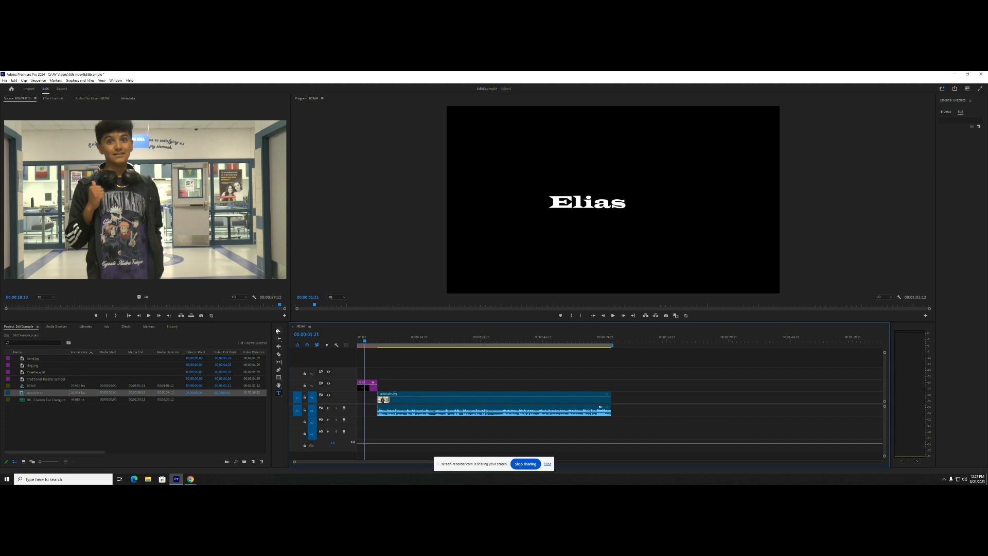
- Select the title text in the frame and align it to the horizontal centre
left_click(278, 331)
double_click(592, 195)
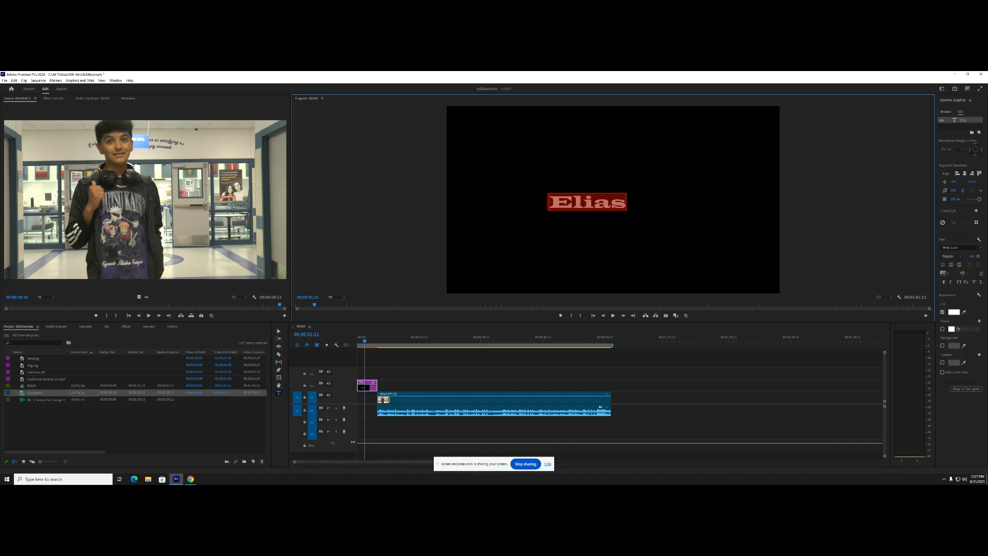
left_click(603, 190)
left_click(612, 200)
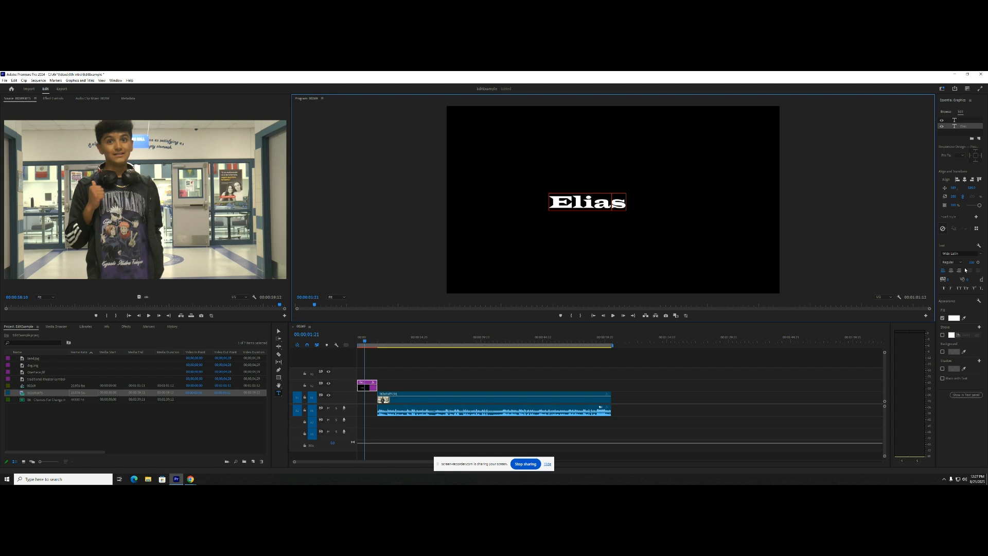
left_click(964, 180)
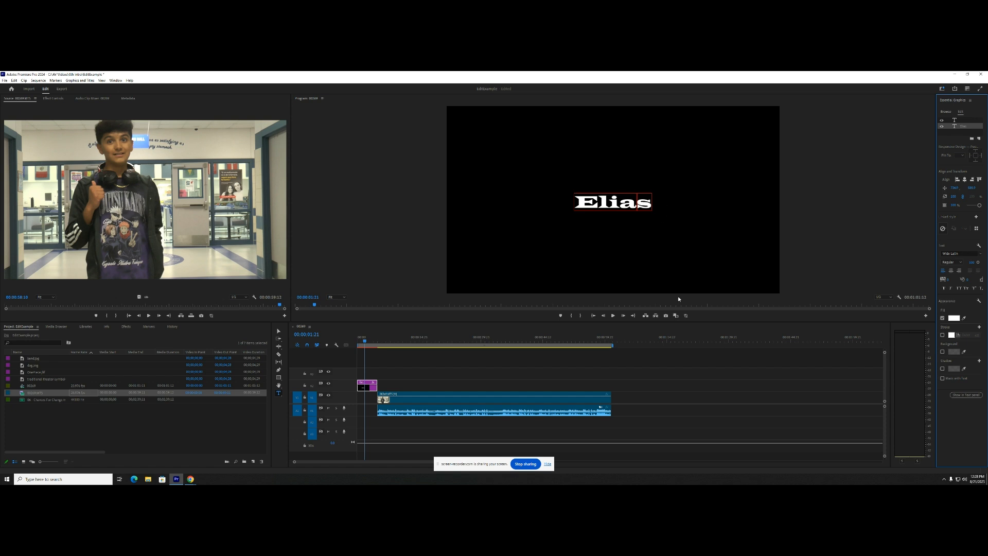
left_click(658, 385)
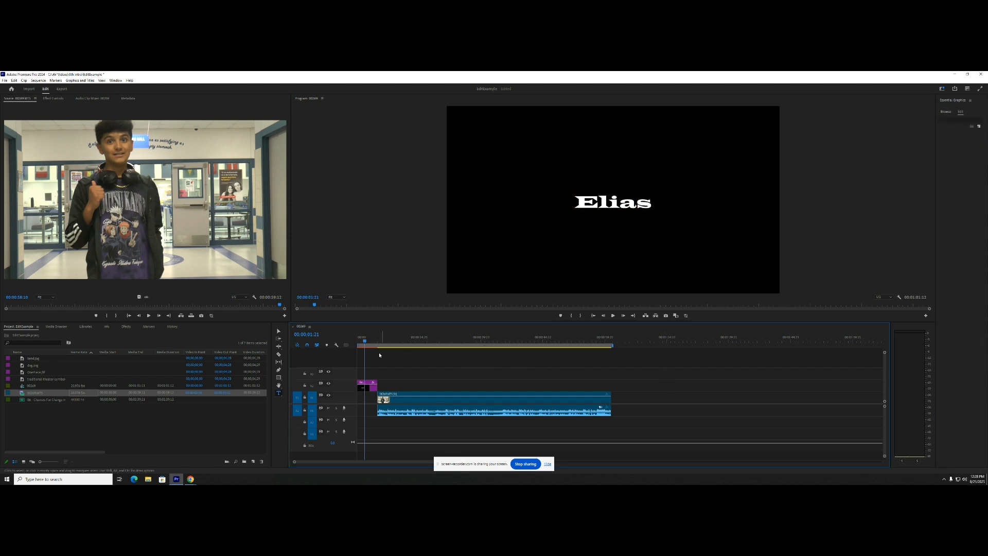
- Play the sequence from the beginning through the title and into the video
key("Home")
key("space")
key("space")
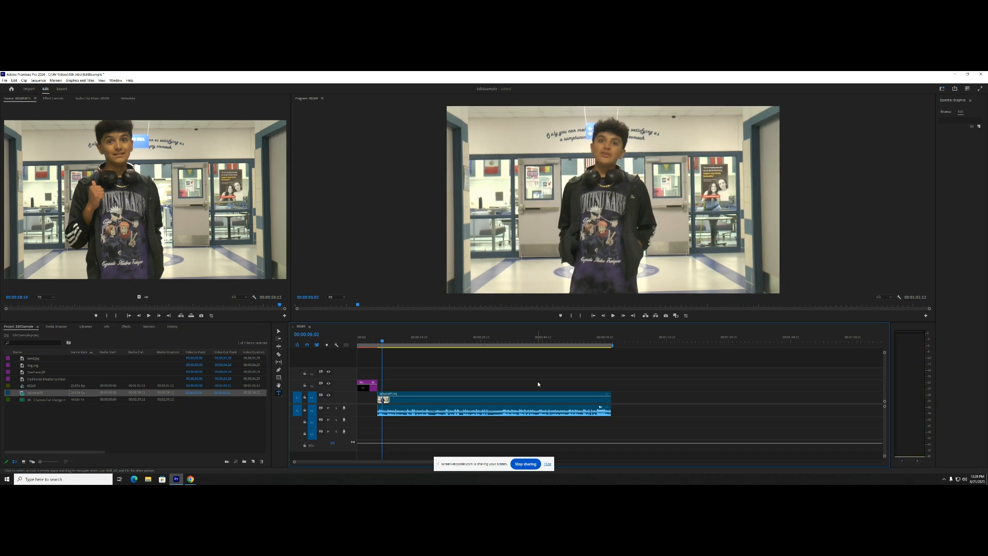
- Move the title clip onto the video clip's track and add a Cross Dissolve transition at the cut between them
left_click_drag(374, 386, 379, 401)
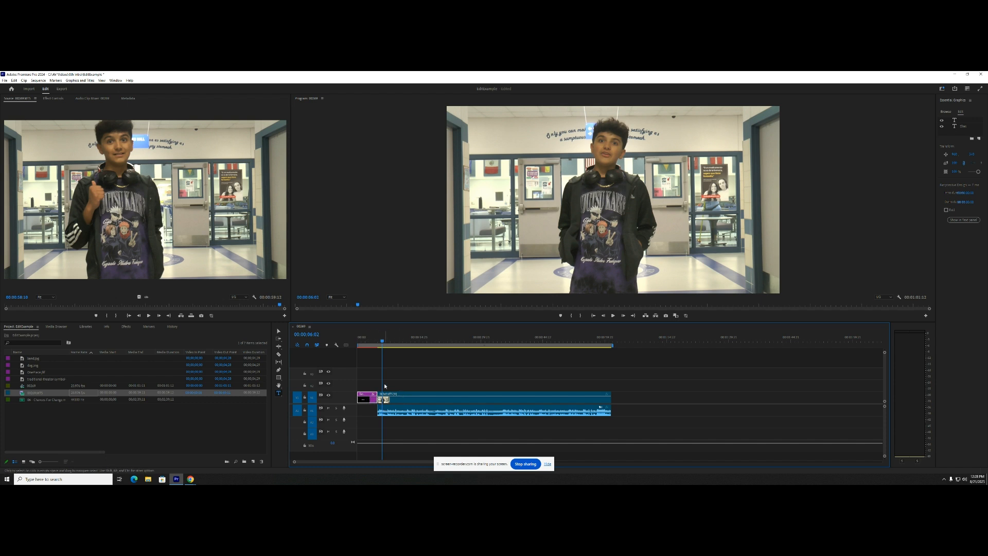
left_click(125, 327)
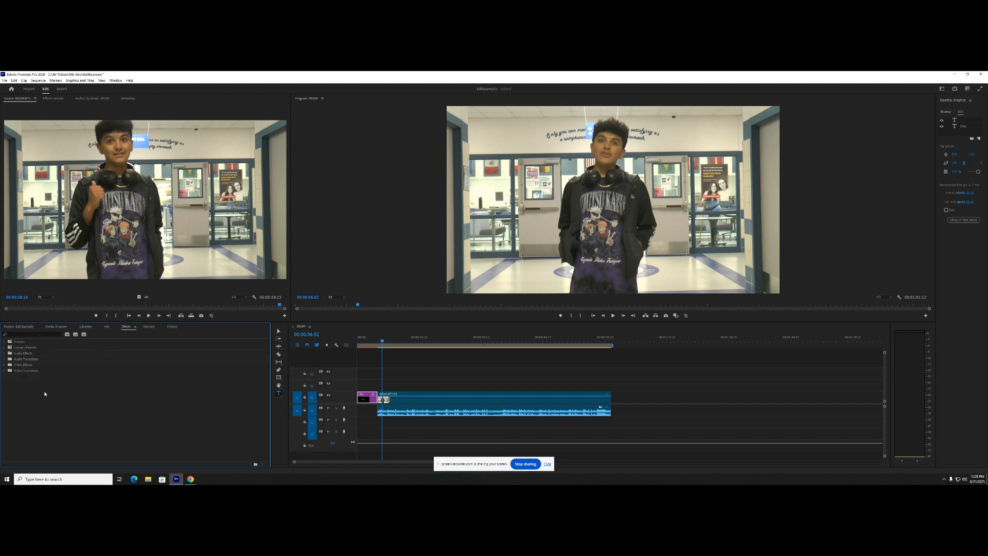
left_click(5, 370)
left_click(8, 377)
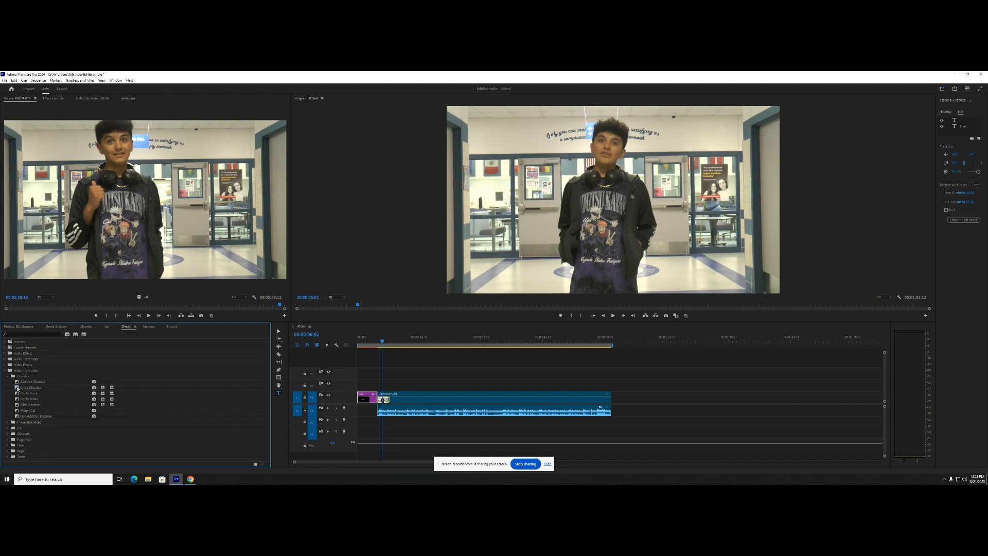
left_click(17, 389)
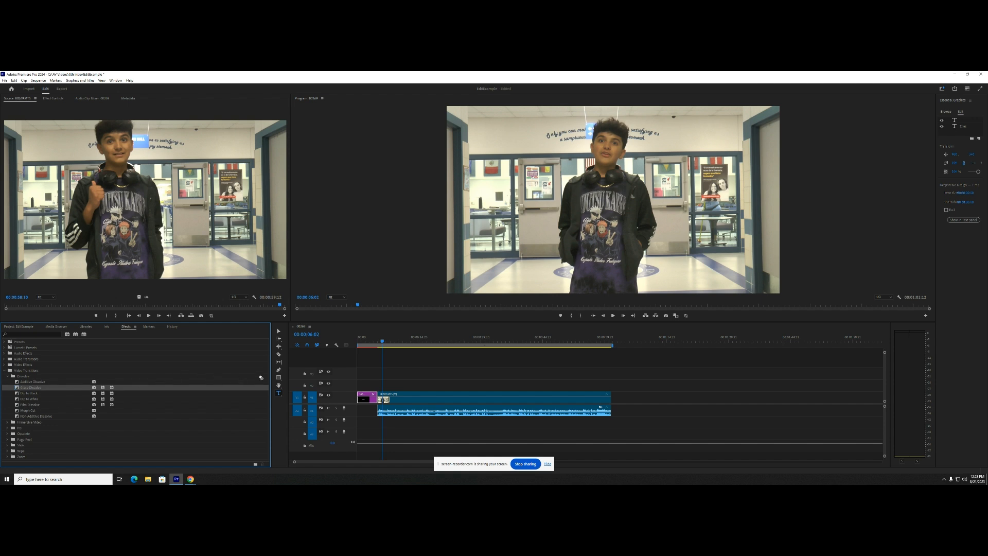
left_click_drag(261, 377, 378, 400)
- Play and scrub across the cut between the title and the video to examine the dissolve
left_click(383, 341)
left_click_drag(382, 341, 371, 343)
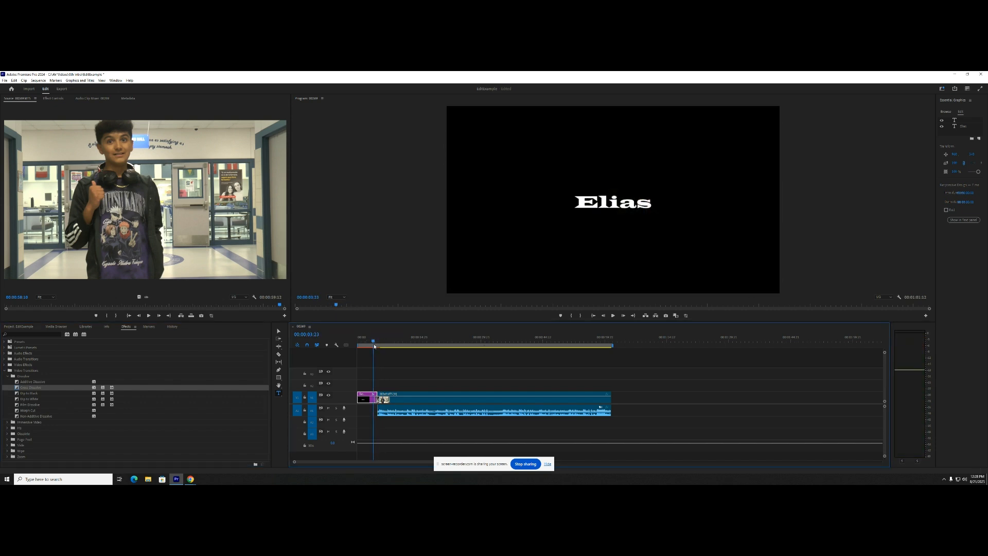
key("space")
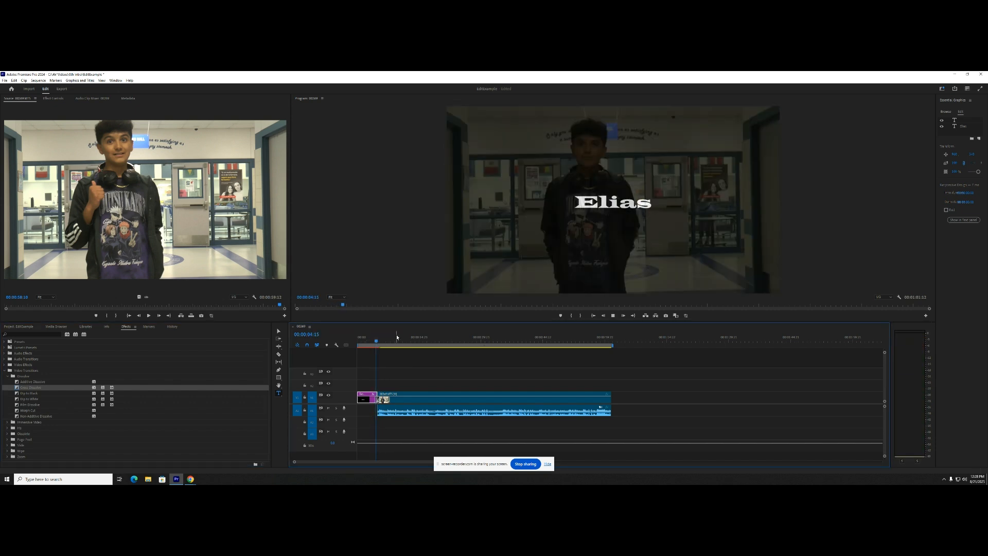
key("space")
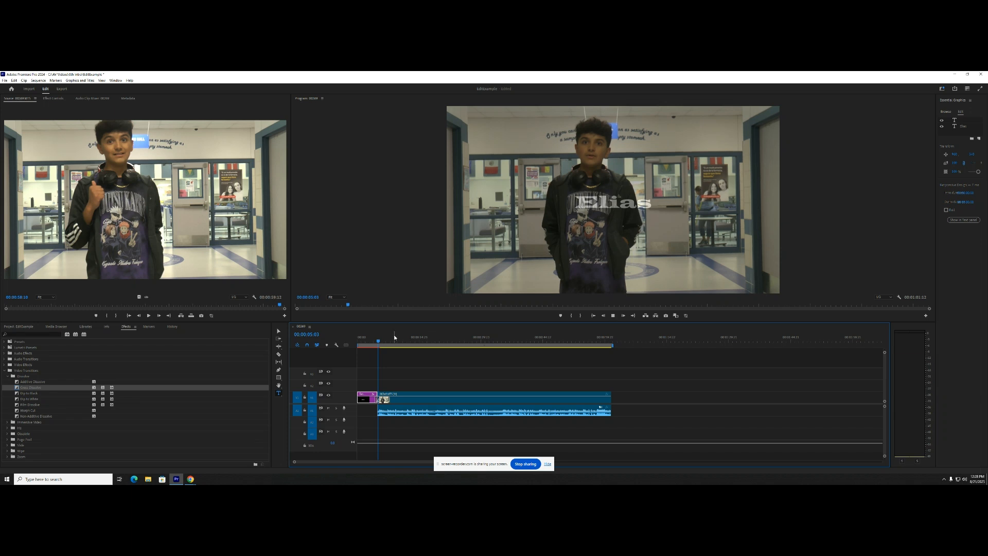
key("space")
key("space")
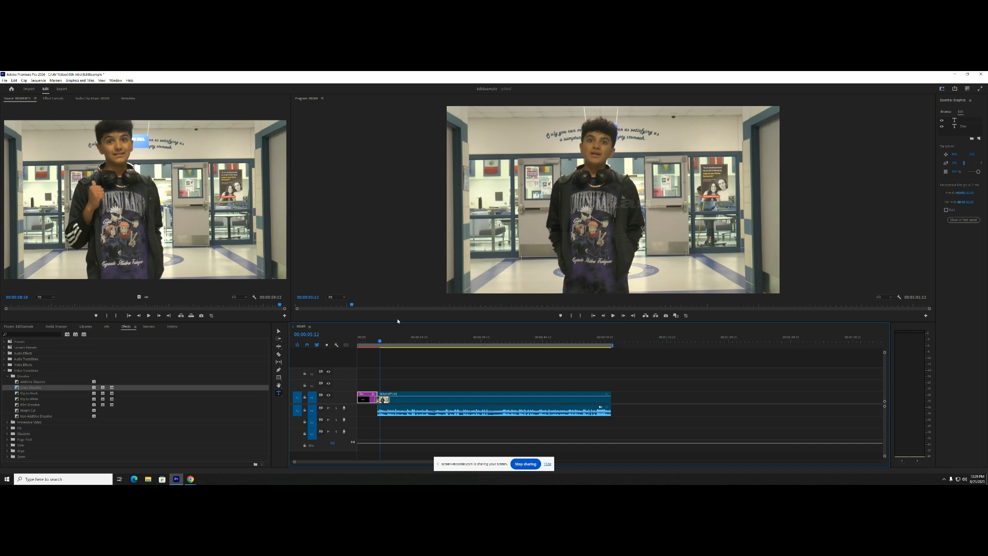
left_click_drag(381, 340, 374, 346)
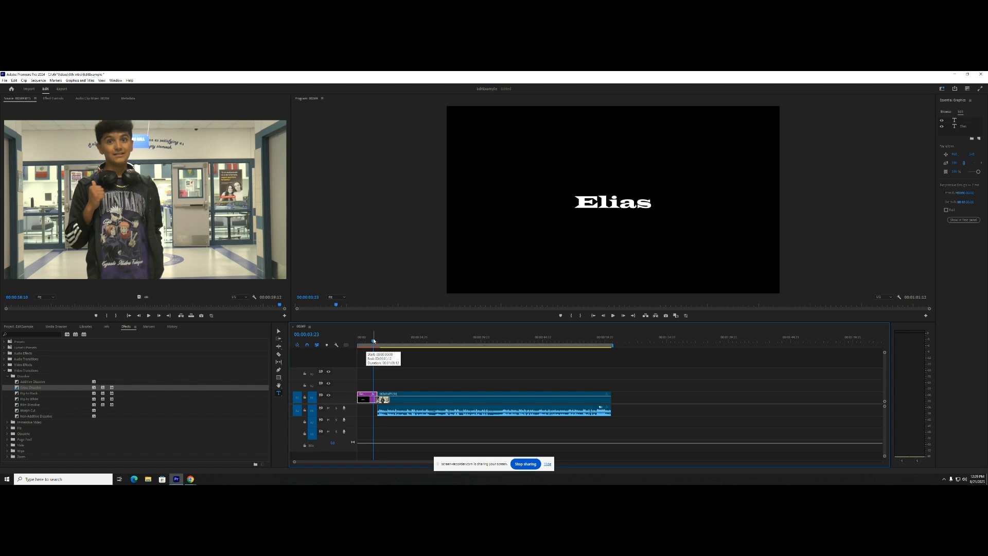
left_click_drag(373, 341, 382, 345)
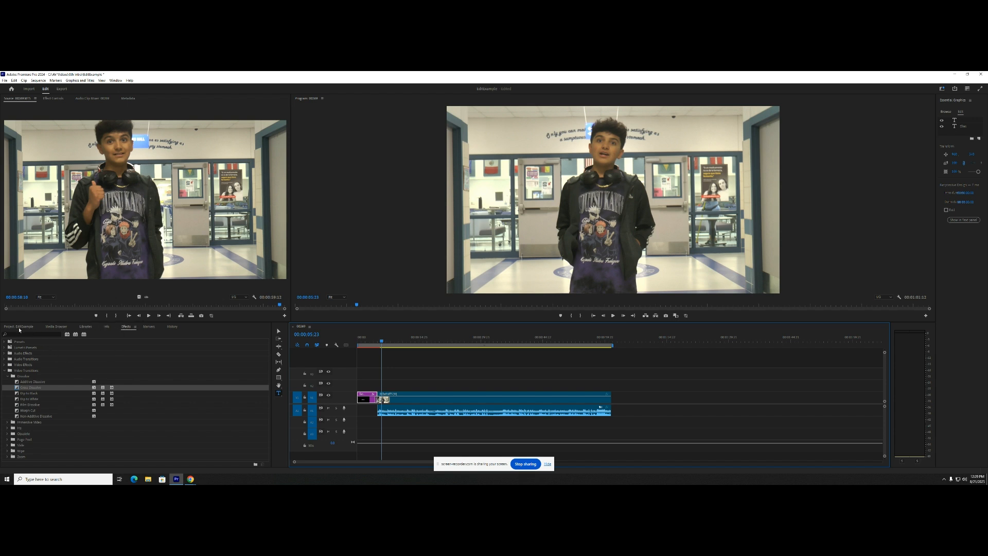
- Add the music file from the project to the second audio track, starting at the beginning of the timeline
left_click(25, 328)
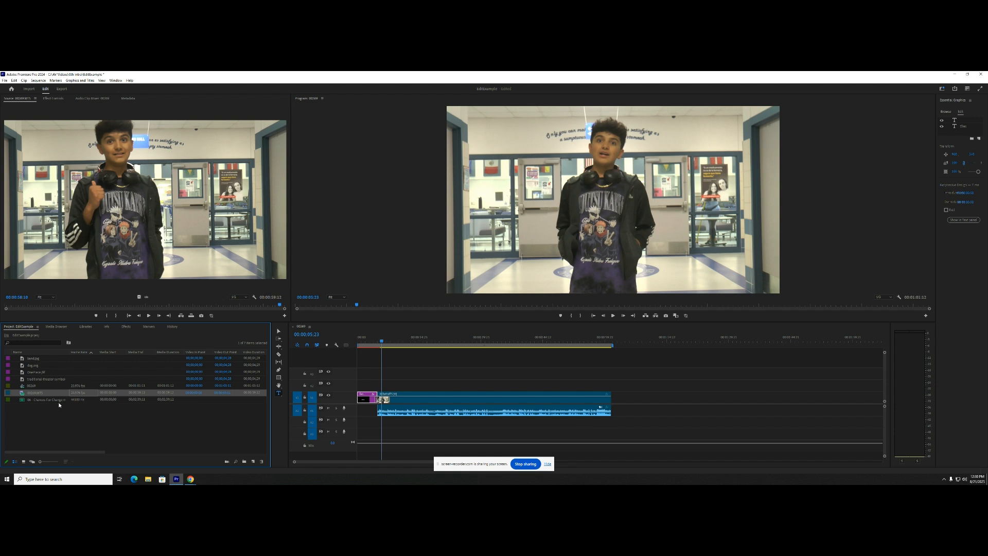
left_click(35, 402)
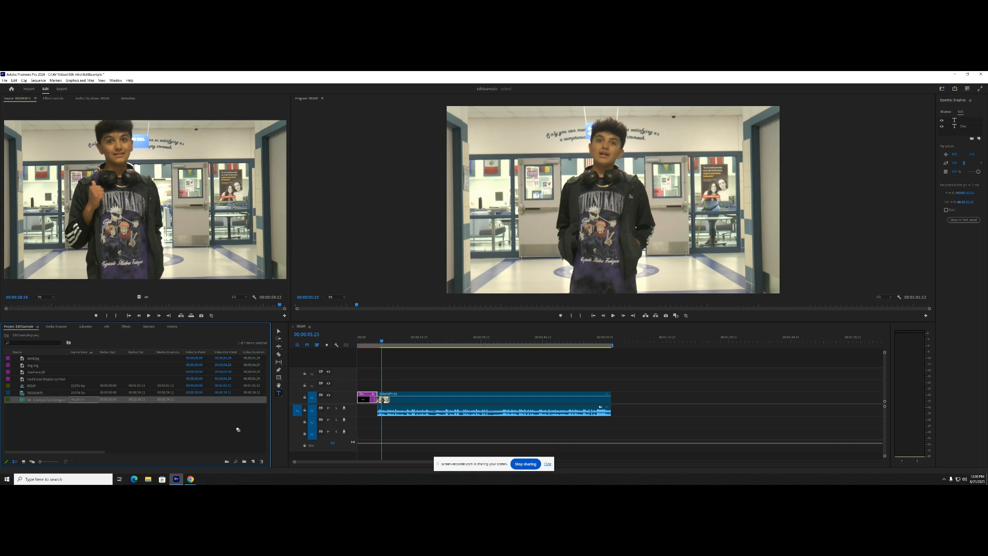
left_click_drag(238, 429, 362, 426)
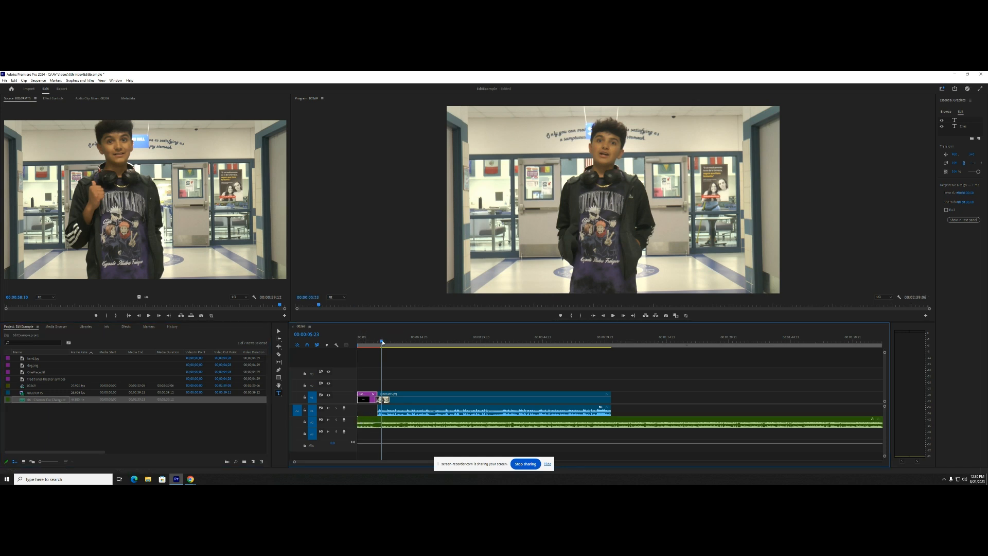
- Play the sequence from near its start to listen to the opening of the music
left_click(369, 343)
left_click_drag(369, 342, 361, 347)
key("space")
key("space")
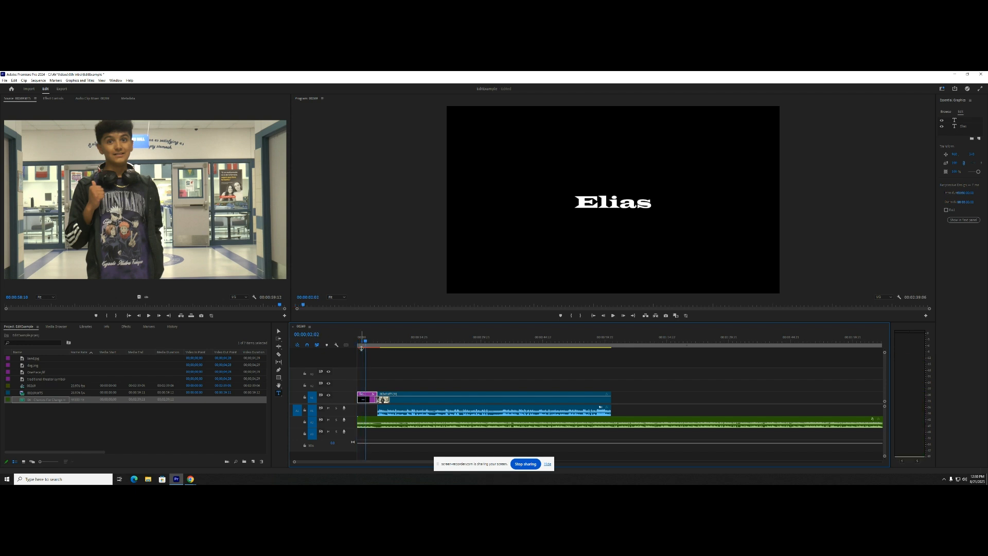
- Cut the music clip just after the video begins, deleting its opening section, and slide the remainder to the timeline's start
left_click(278, 354)
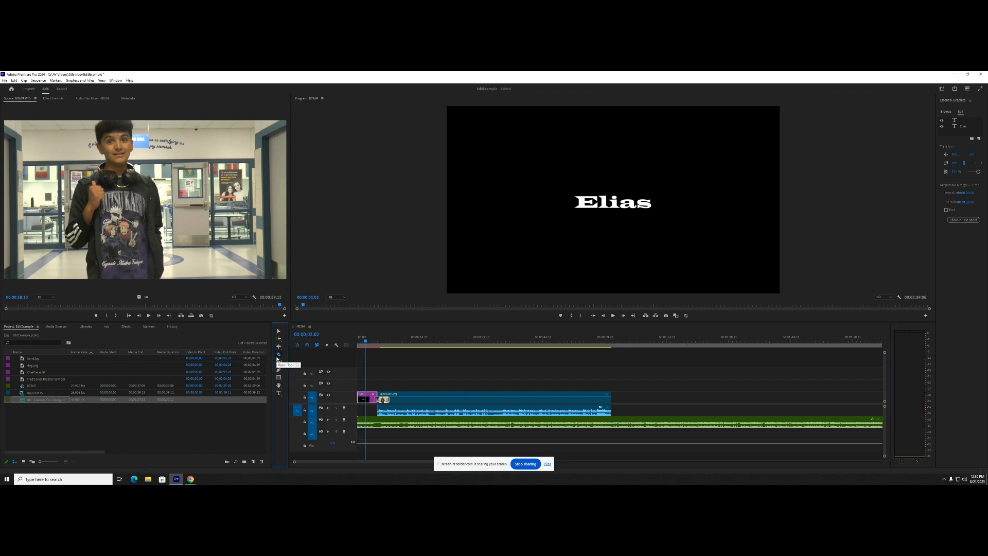
left_click(381, 423)
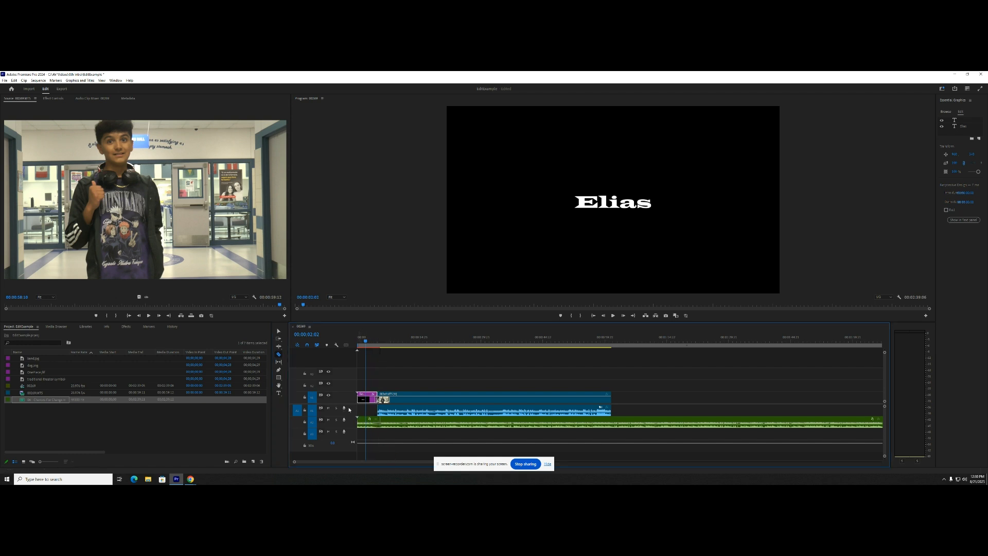
left_click(278, 331)
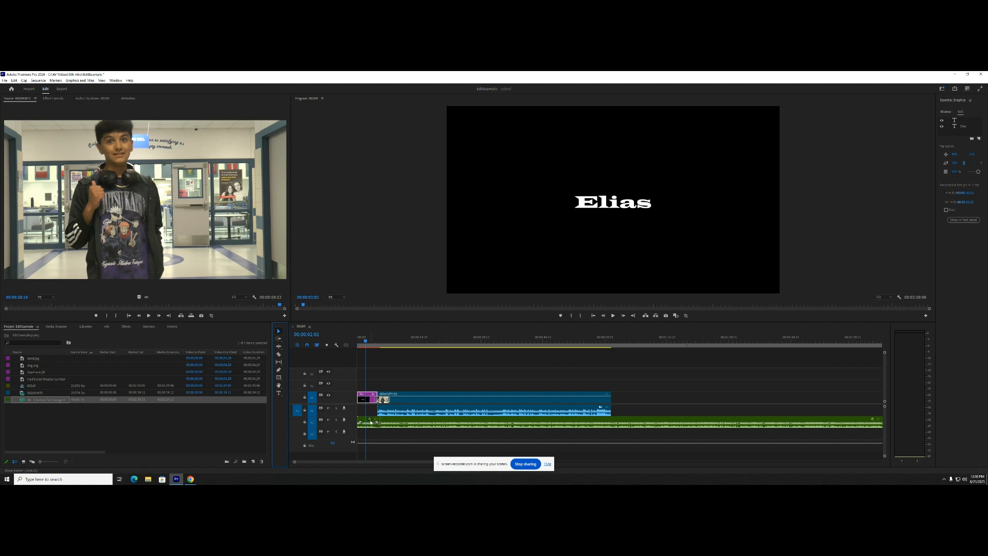
left_click(370, 423)
key("Delete")
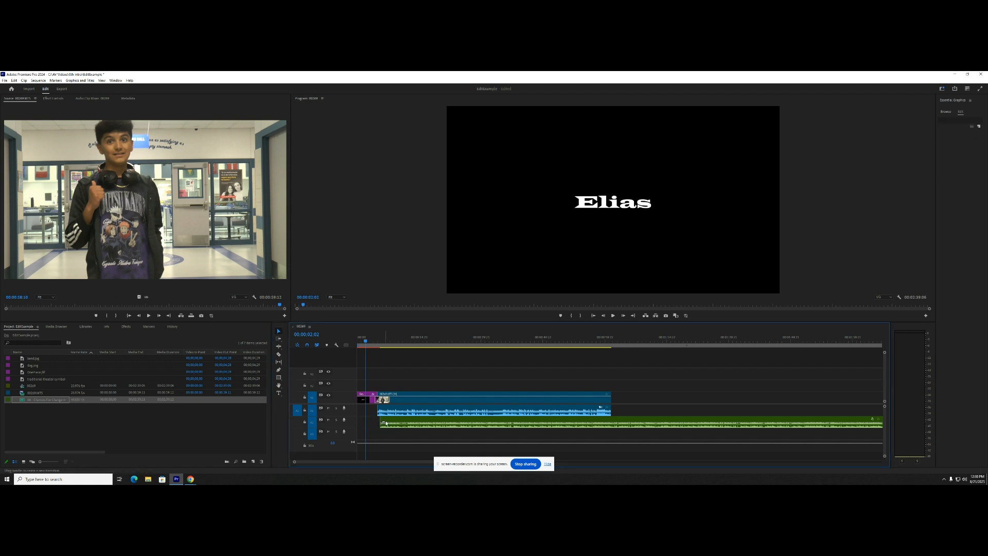
left_click(392, 422)
left_click_drag(392, 422, 372, 421)
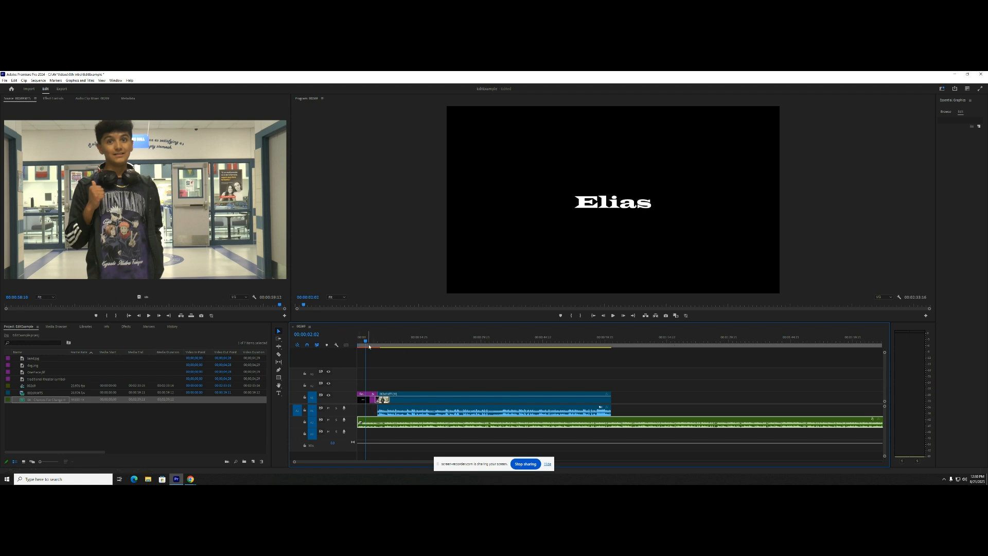
- Play the sequence from the start, then replay it from within the title to check the trimmed music and transition
left_click_drag(364, 342, 358, 342)
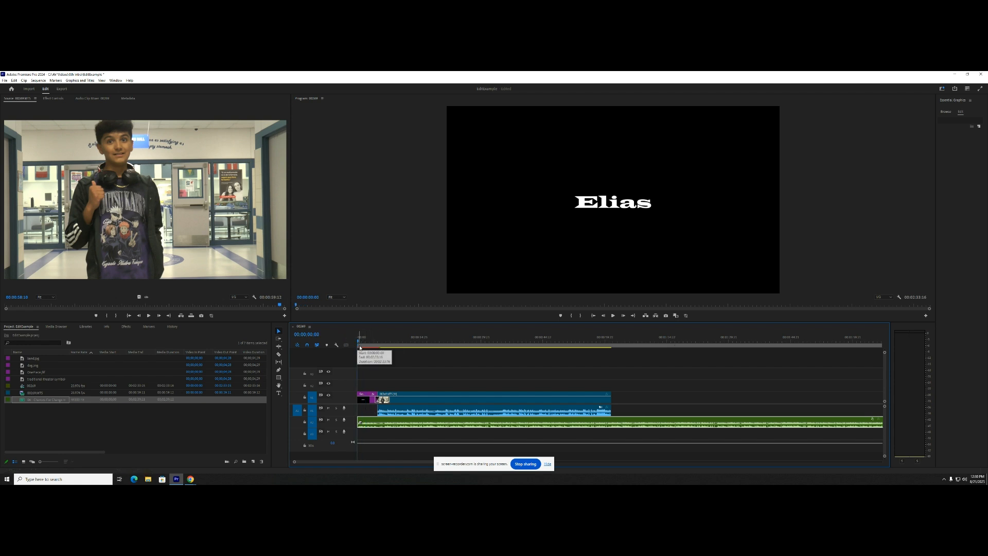
key("space")
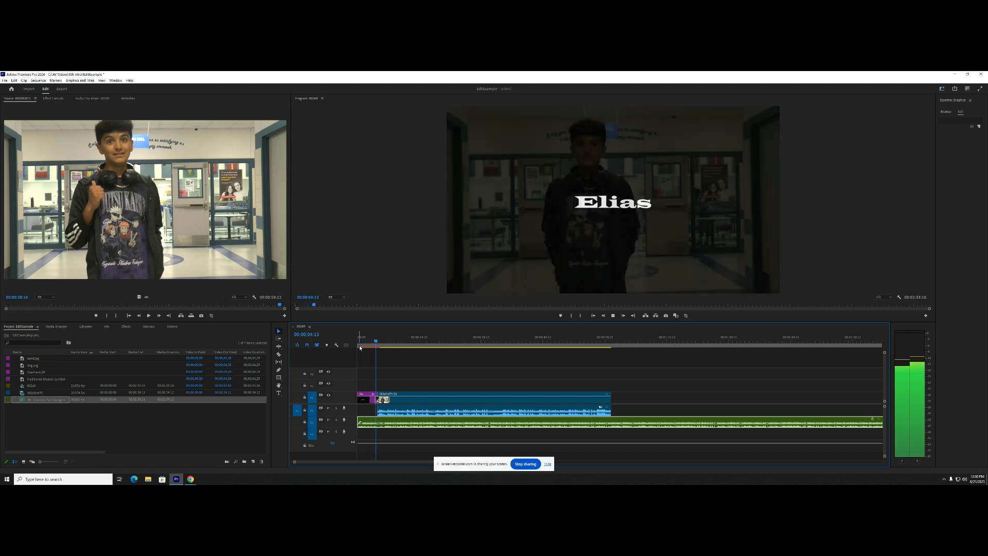
key("space")
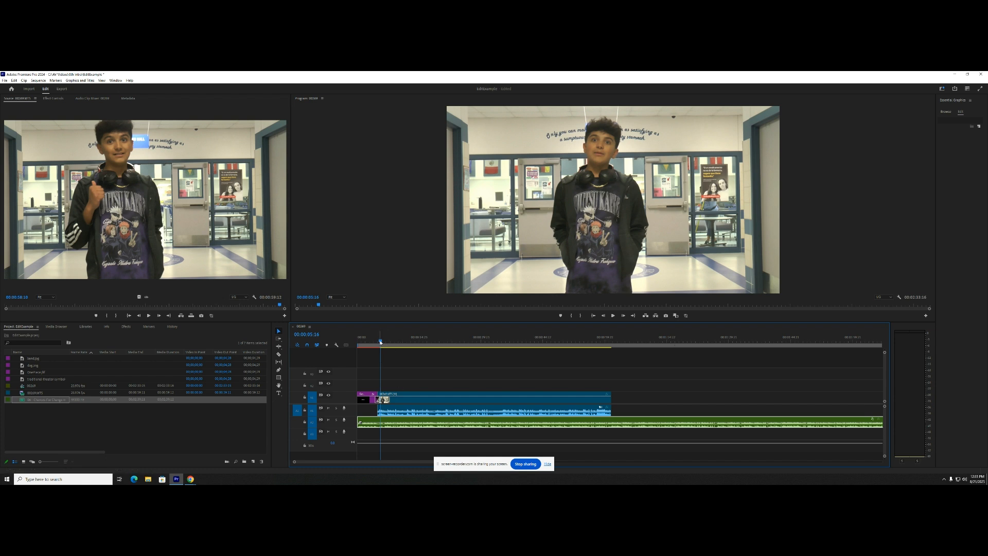
left_click_drag(381, 341, 367, 348)
key("space")
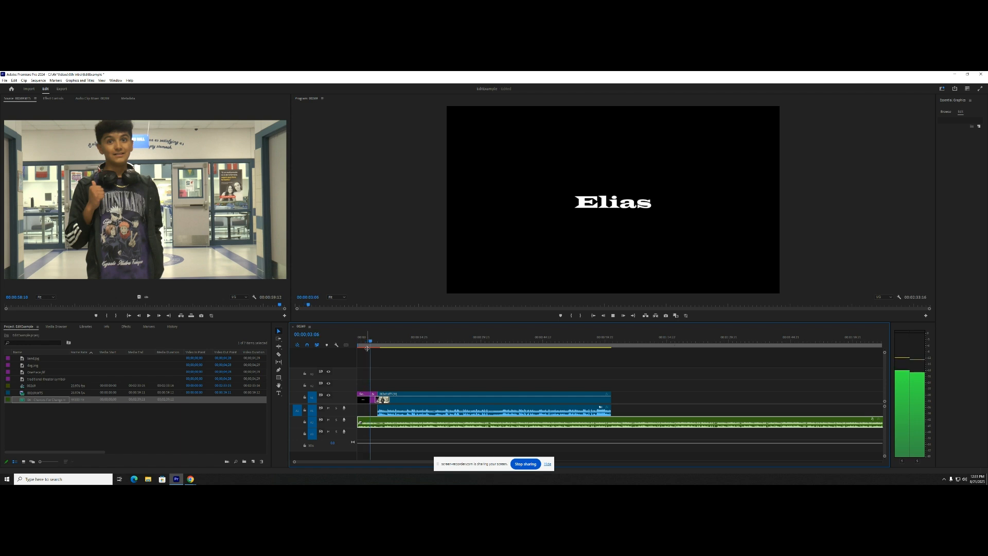
- Enable keyframing for the music clip's volume level and set its first keyframe where the title's dissolve begins, at 00:00:04:08
key("space")
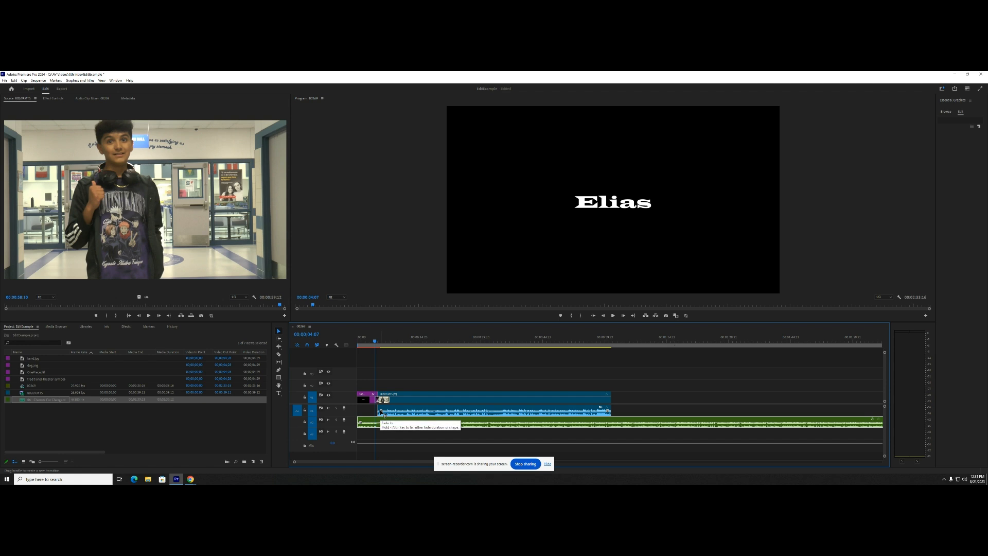
scroll(381, 395, "up", 2)
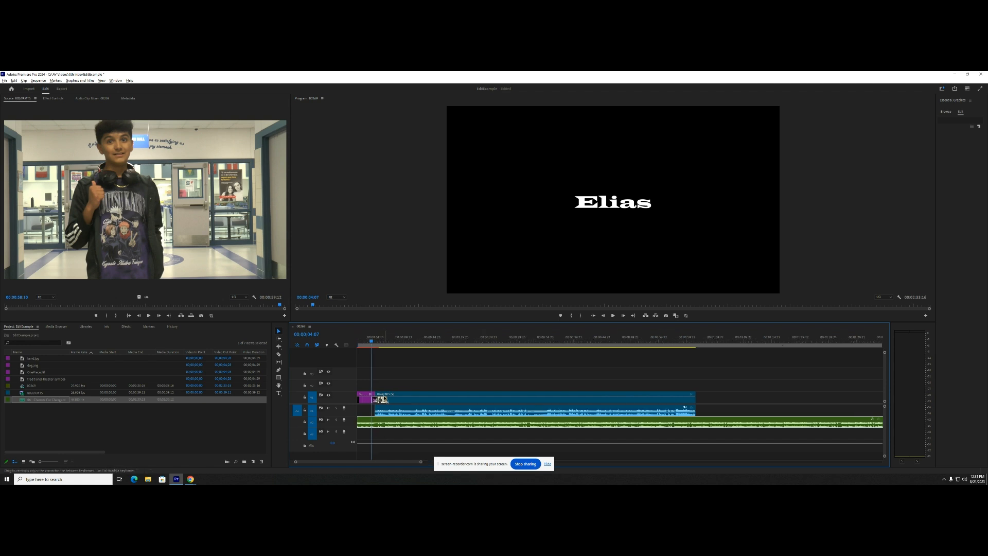
scroll(381, 395, "up", 3)
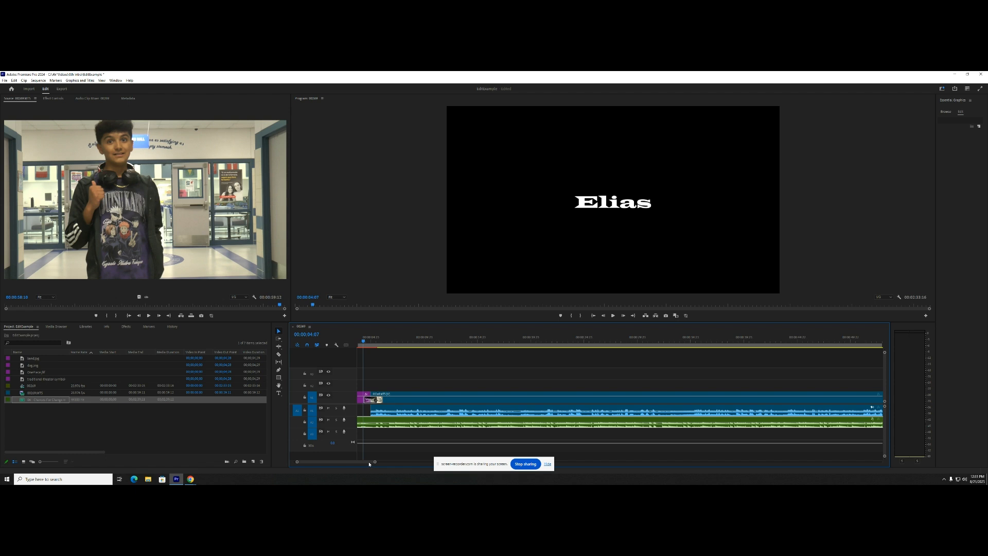
scroll(366, 462, "up", 1)
scroll(366, 461, "up", 1)
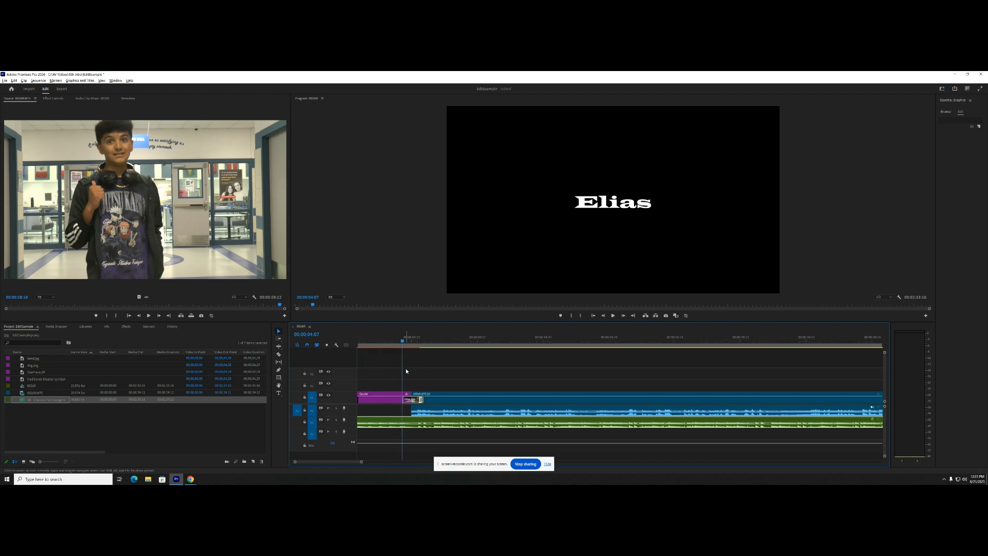
left_click_drag(401, 342, 401, 343)
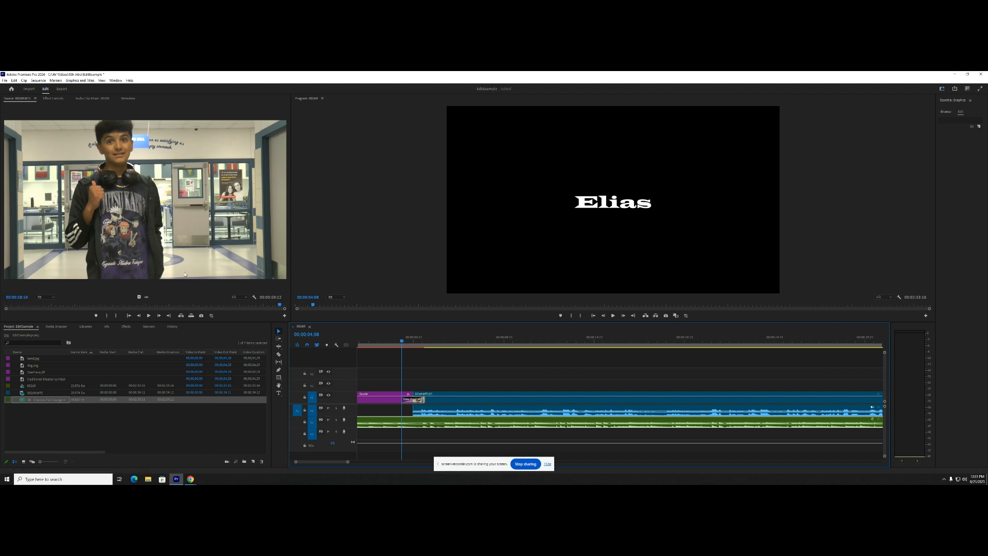
left_click(48, 100)
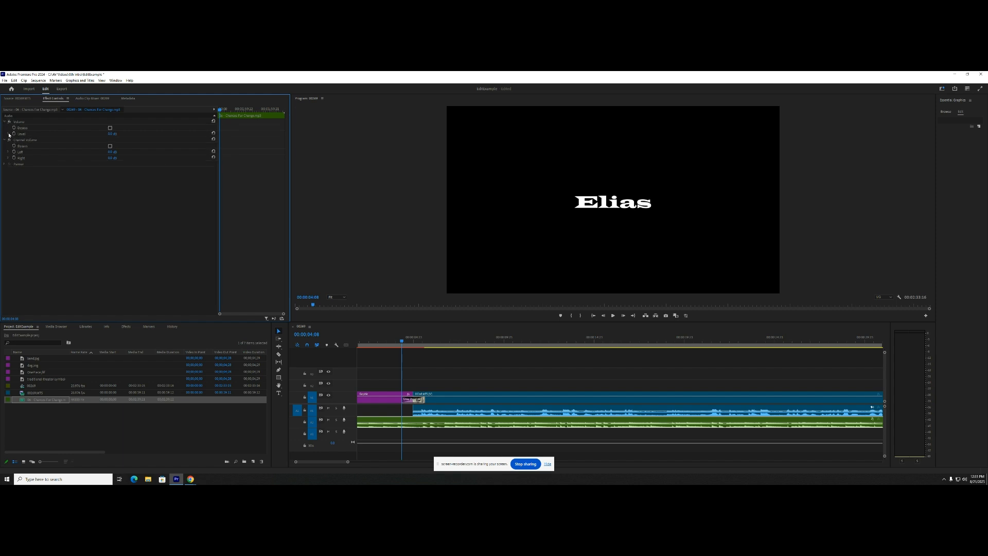
left_click(8, 134)
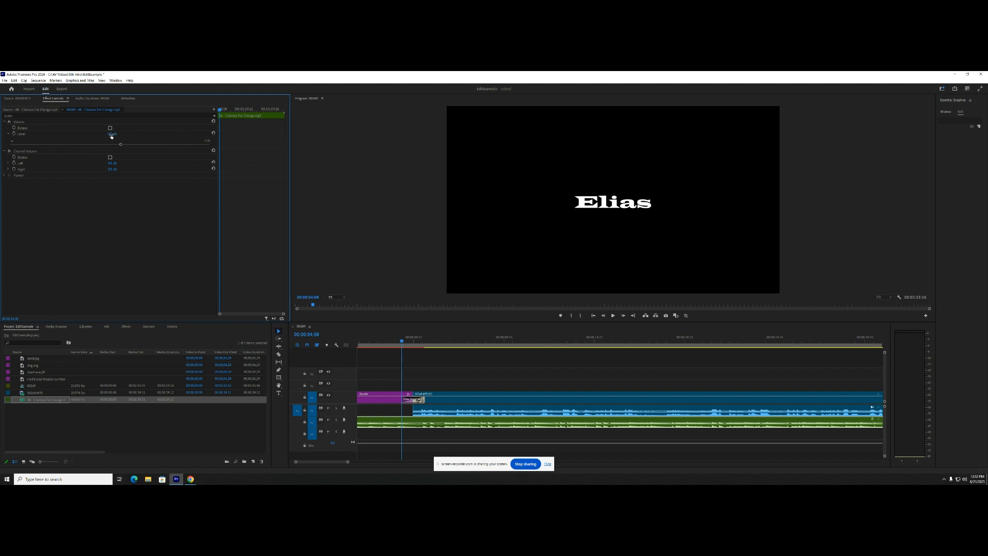
left_click(14, 135)
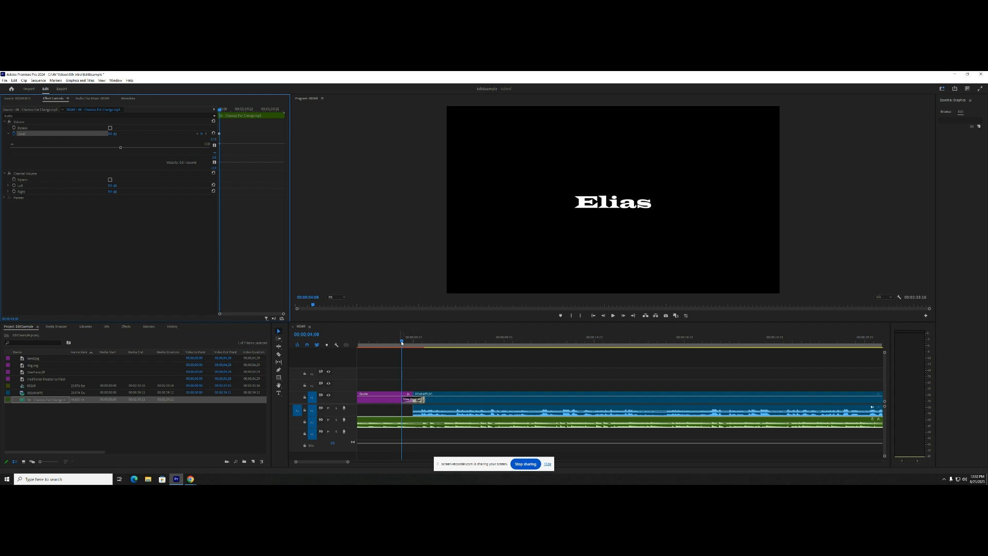
- Add a second volume keyframe to the music at the end of the dissolve and lower its level there
left_click_drag(402, 343, 424, 342)
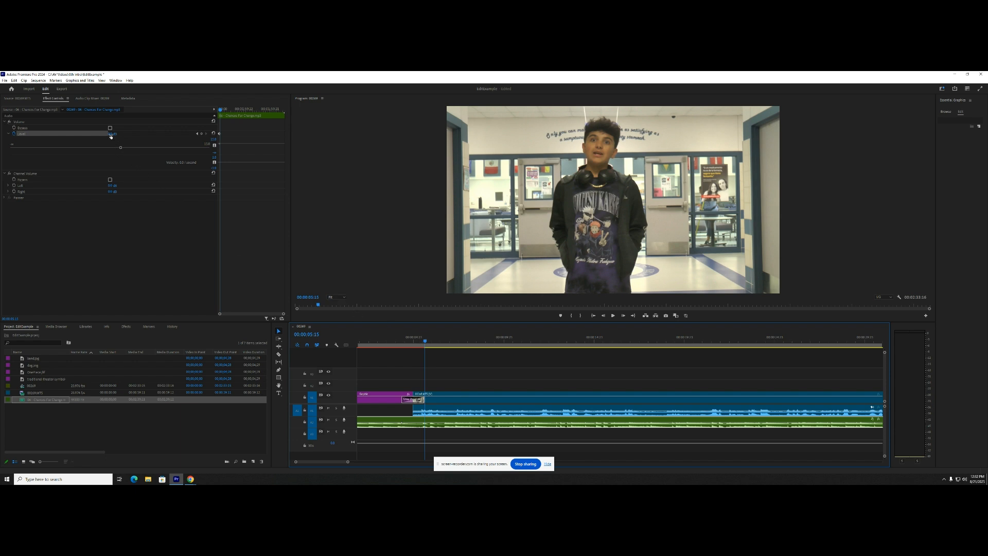
left_click(201, 135)
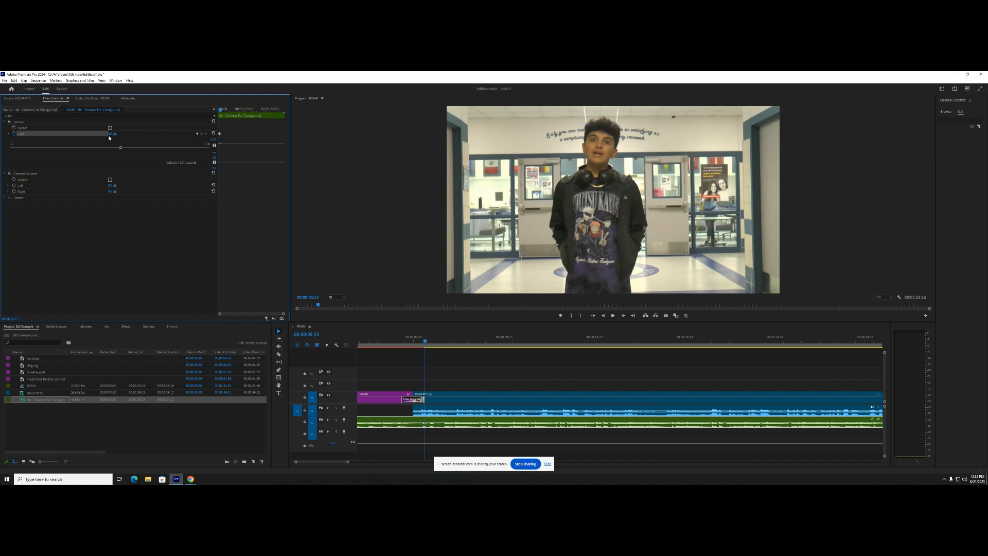
left_click_drag(91, 140, 81, 140)
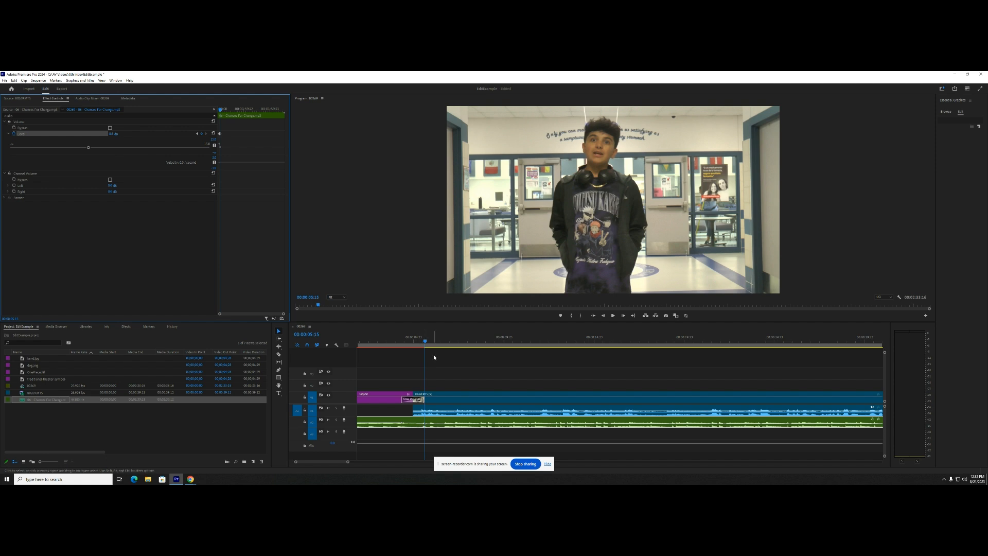
- Play the sequence from within the title to hear the music fade down under the speech
left_click_drag(425, 341, 388, 343)
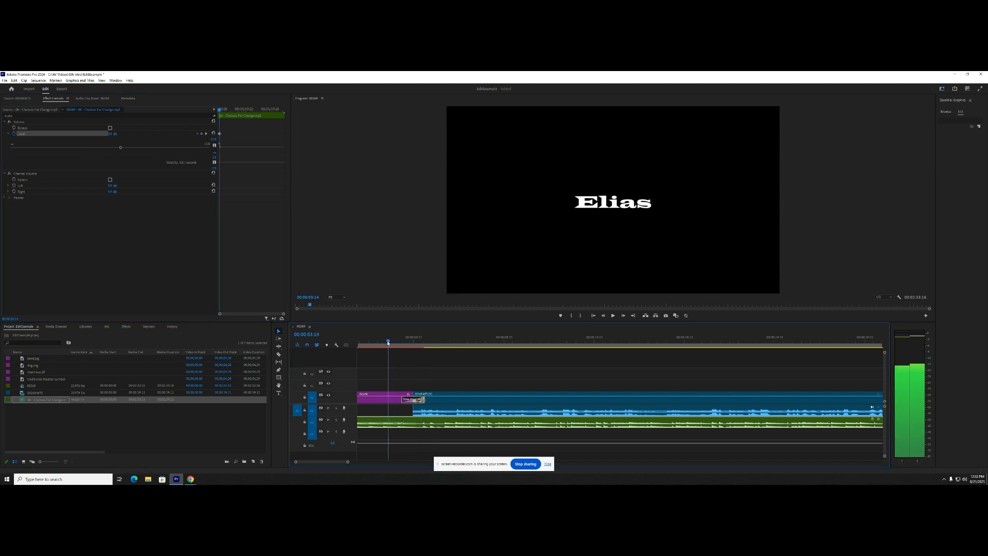
key("space")
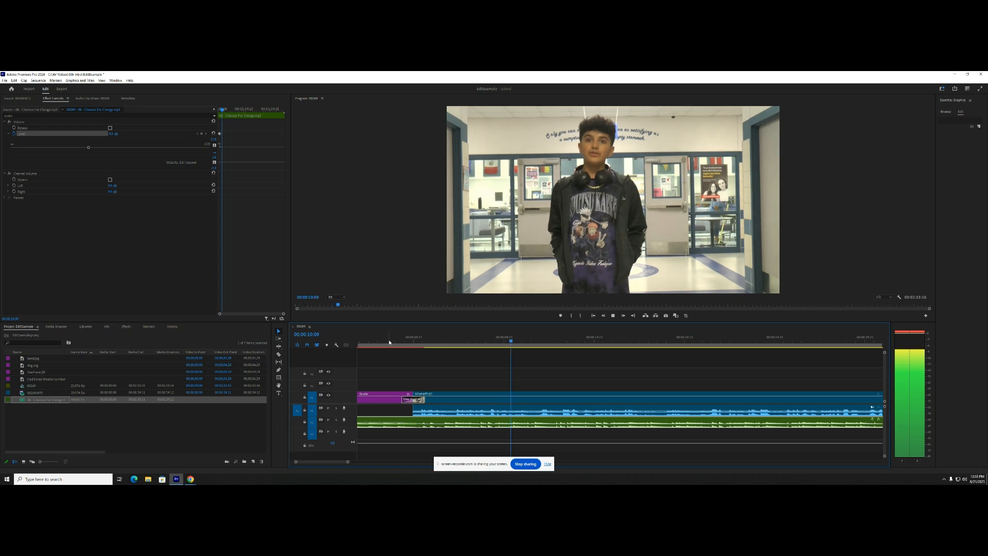
key("space")
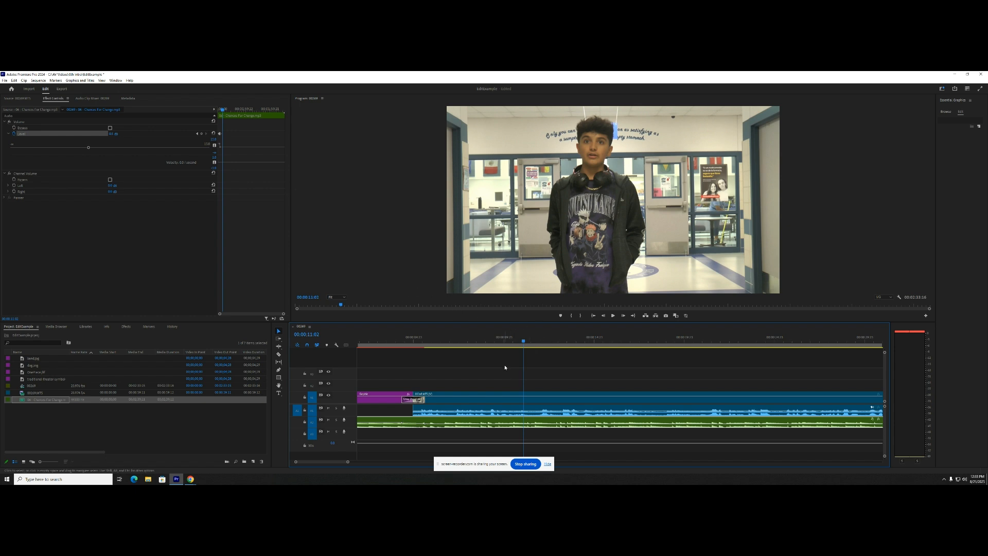
- Cut the music clip where the video clip ends and delete the excess music after the cut
key("minus")
key("minus")
key("minus")
key("minus")
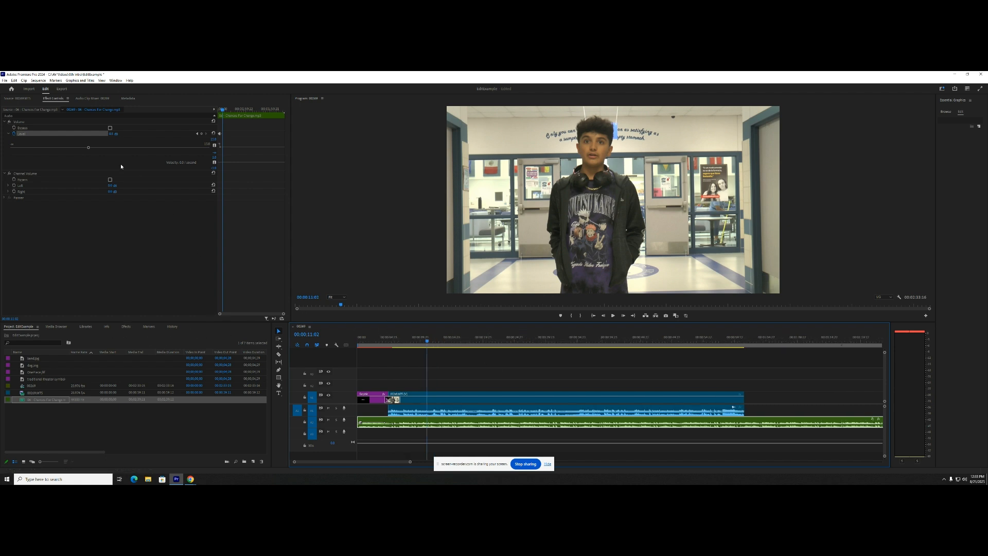
left_click(278, 355)
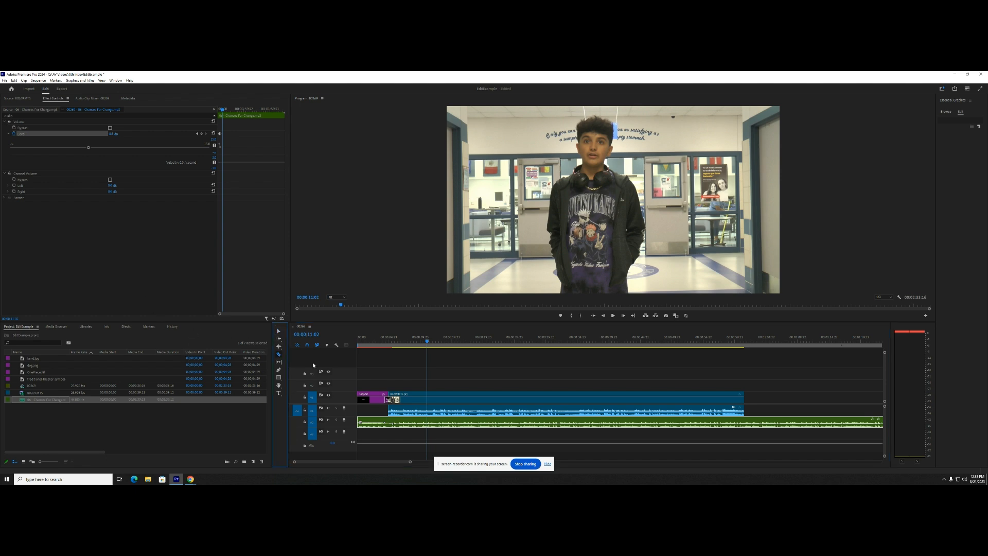
left_click(744, 421)
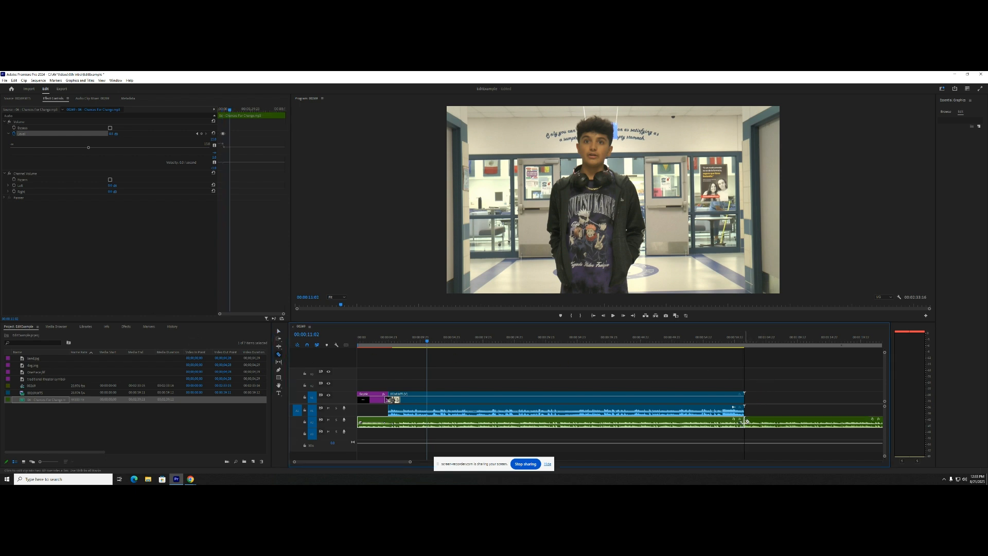
left_click(278, 331)
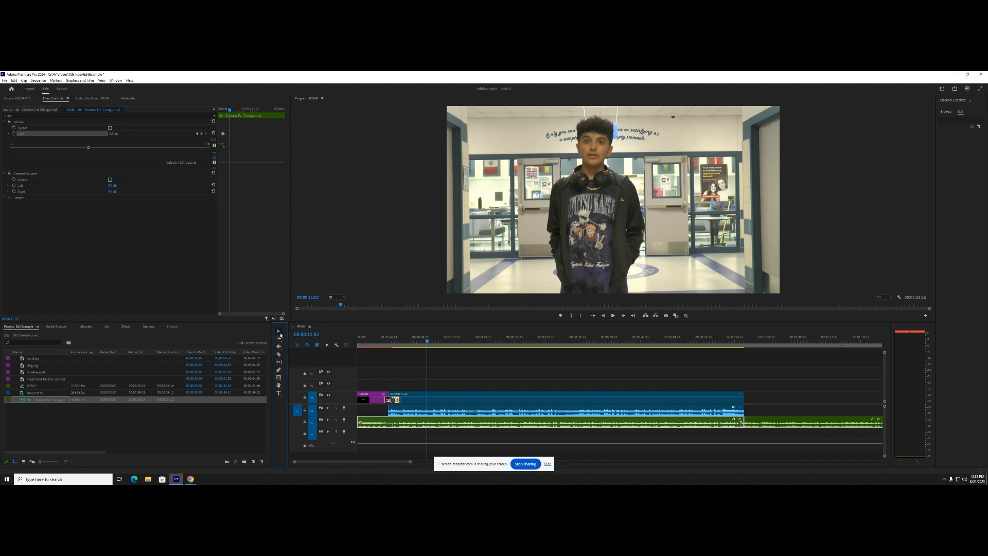
left_click(812, 425)
key("Delete")
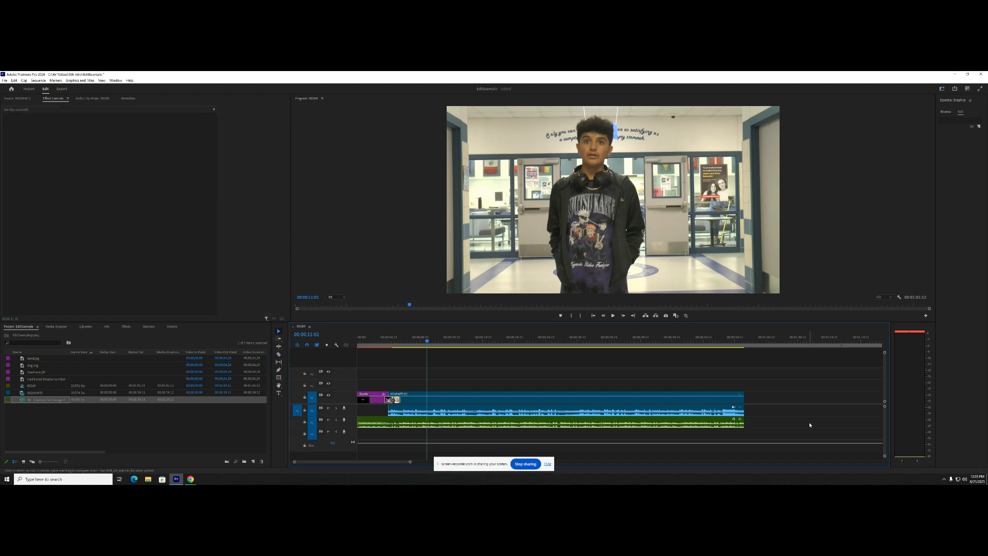
- Play the end of the sequence and parts of its middle to find where to overlay an image
left_click(735, 341)
key("space")
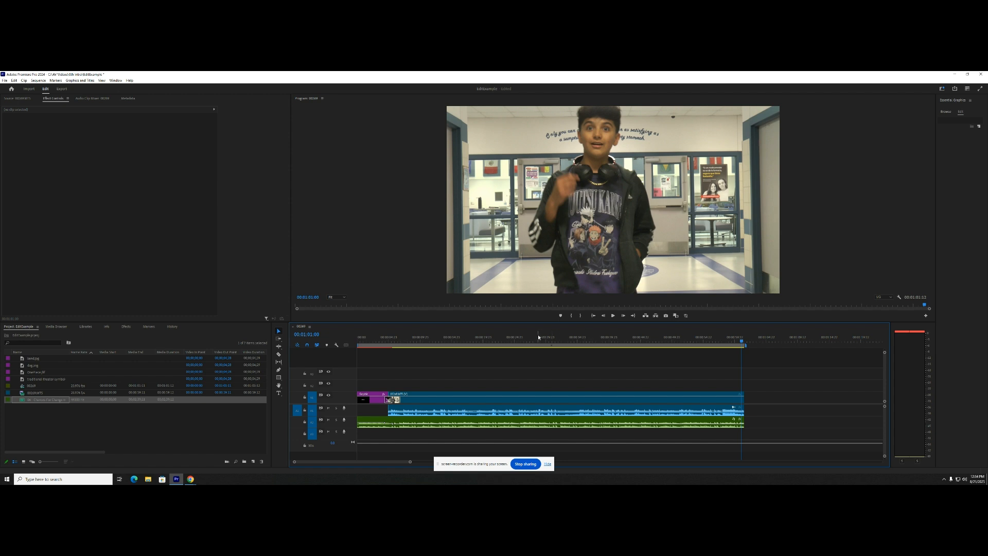
left_click_drag(541, 337, 535, 338)
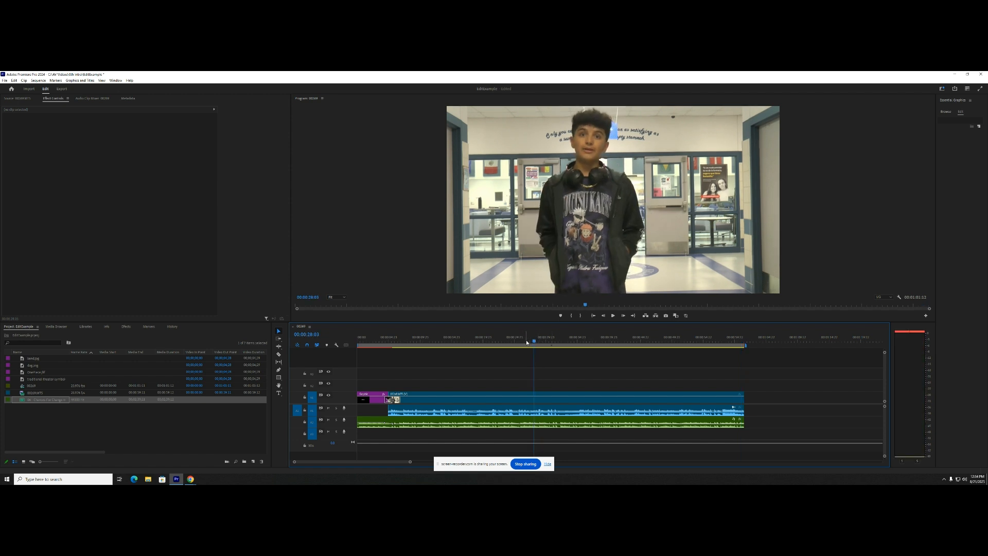
key("space")
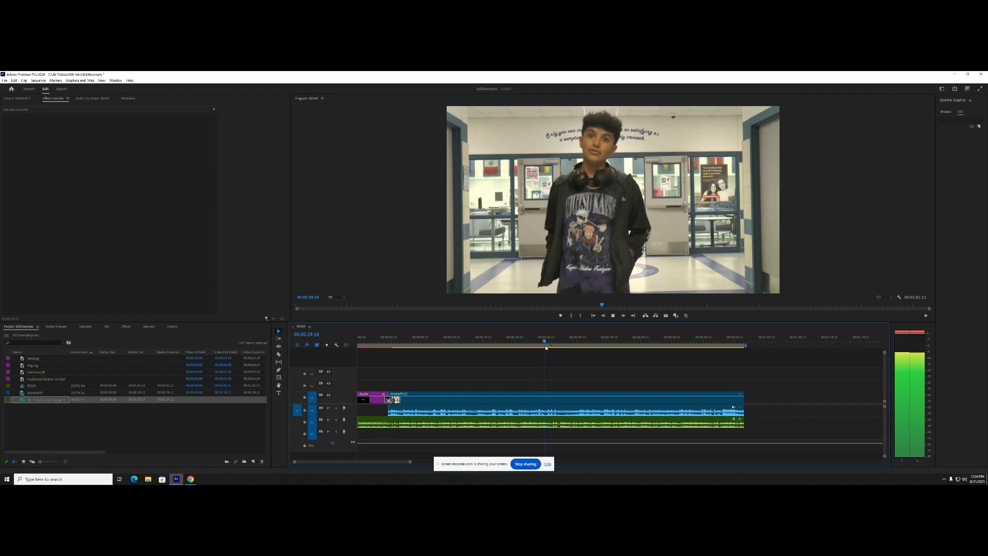
left_click(576, 340)
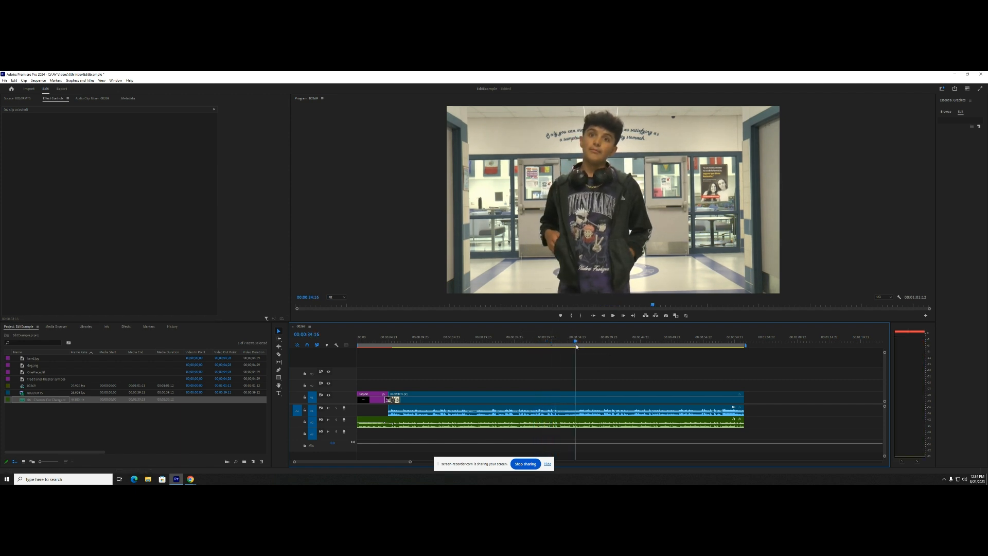
key("space")
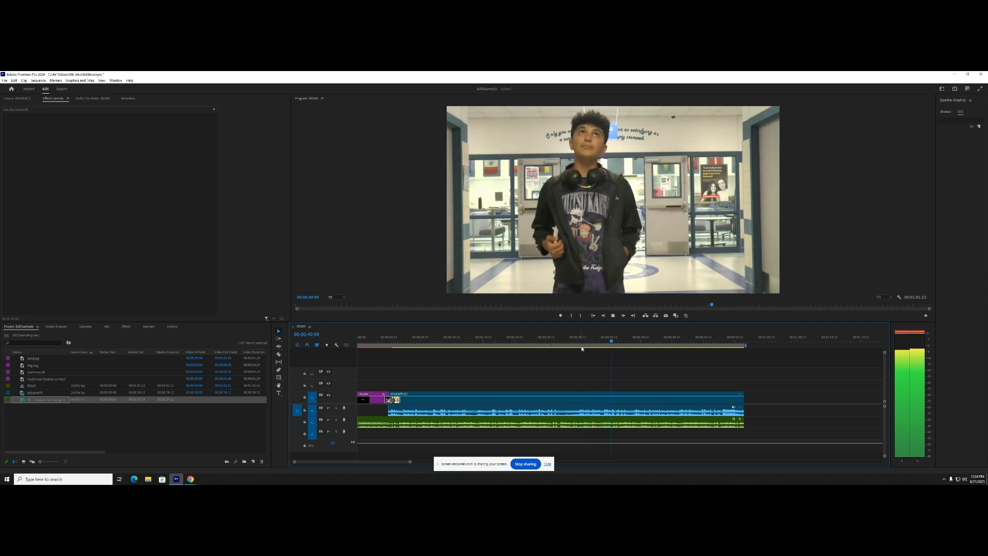
key("space")
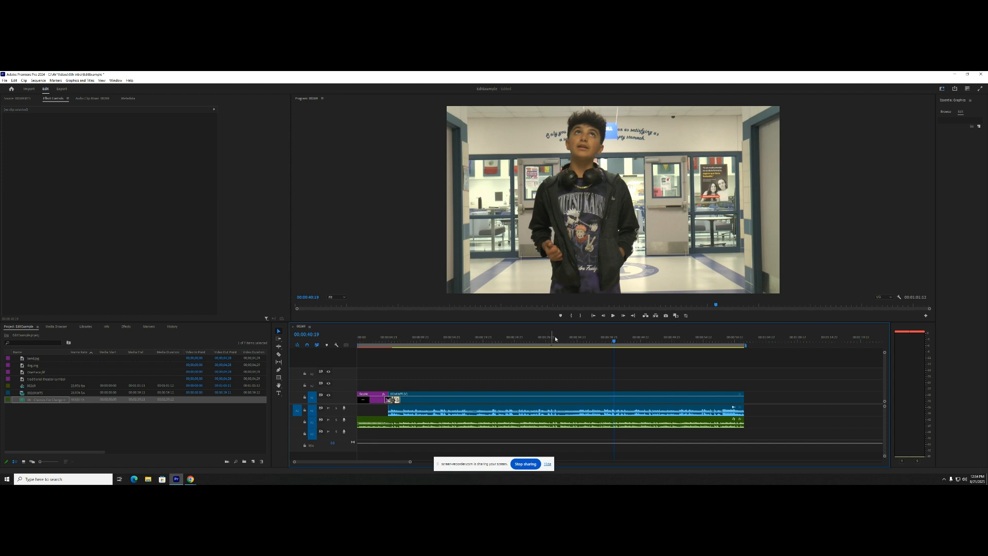
- Place the musical instruments image from the project on the second video track at 00:00:40:08
left_click(612, 342)
left_click_drag(614, 344, 612, 344)
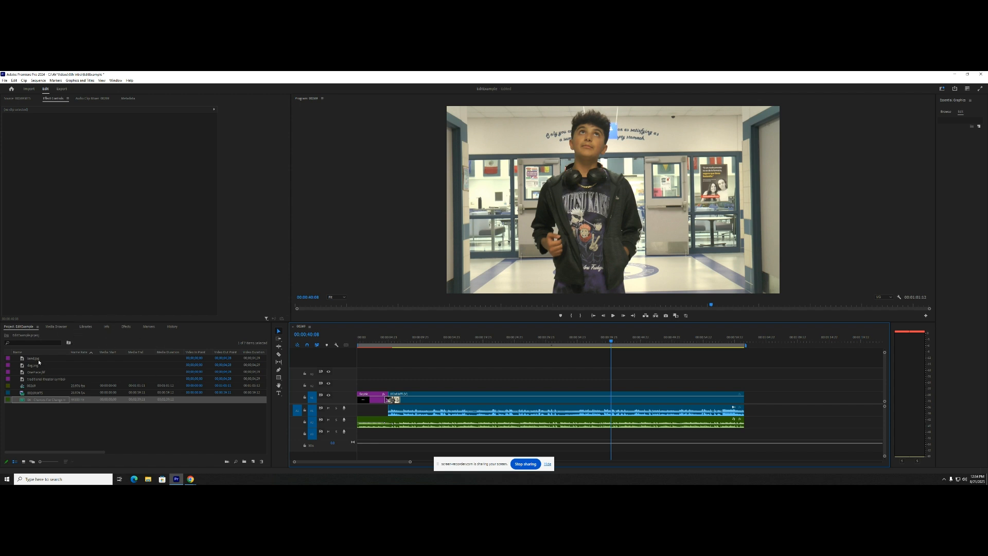
left_click_drag(38, 360, 612, 389)
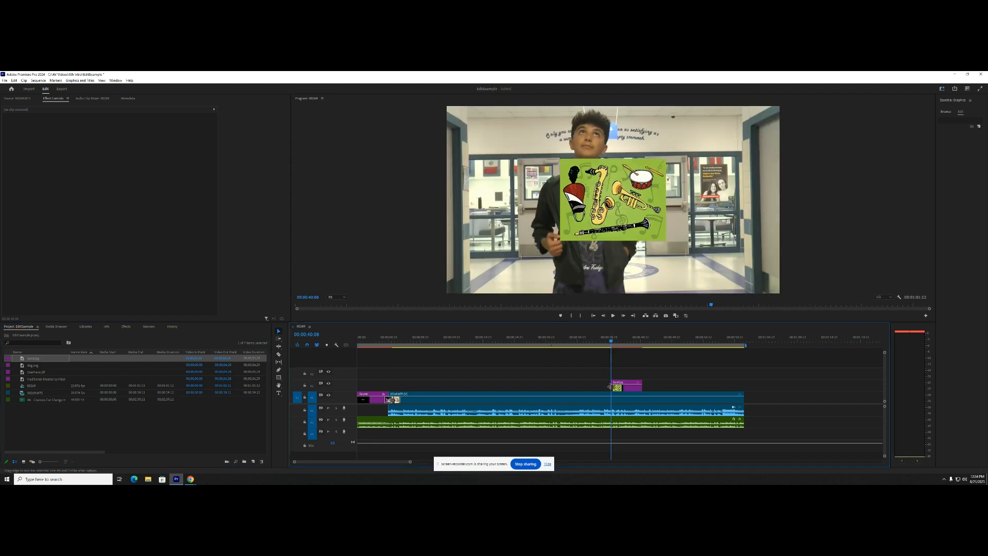
- Shrink the musical instruments image and move it to the upper right of the video frame, beside the speaker's head
left_click(625, 207)
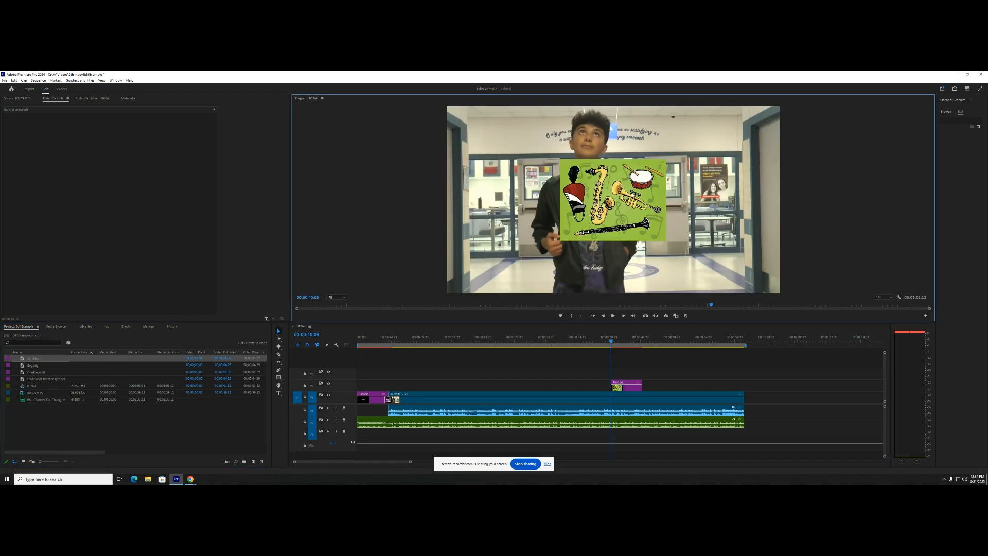
double_click(634, 196)
left_click_drag(666, 158, 721, 170)
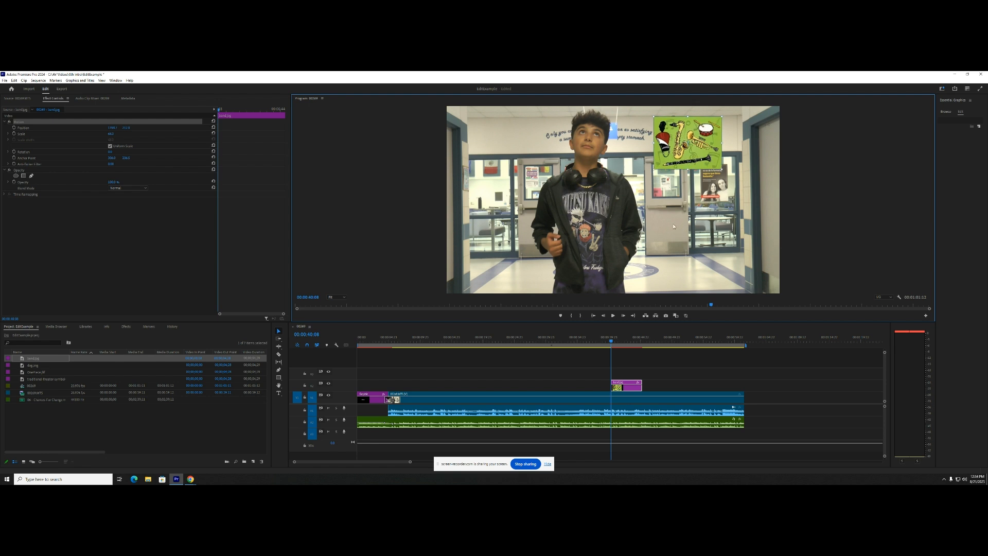
- Play the sequence from just before the instruments image to check its timing and find the cue for another image
left_click(609, 341)
key("space")
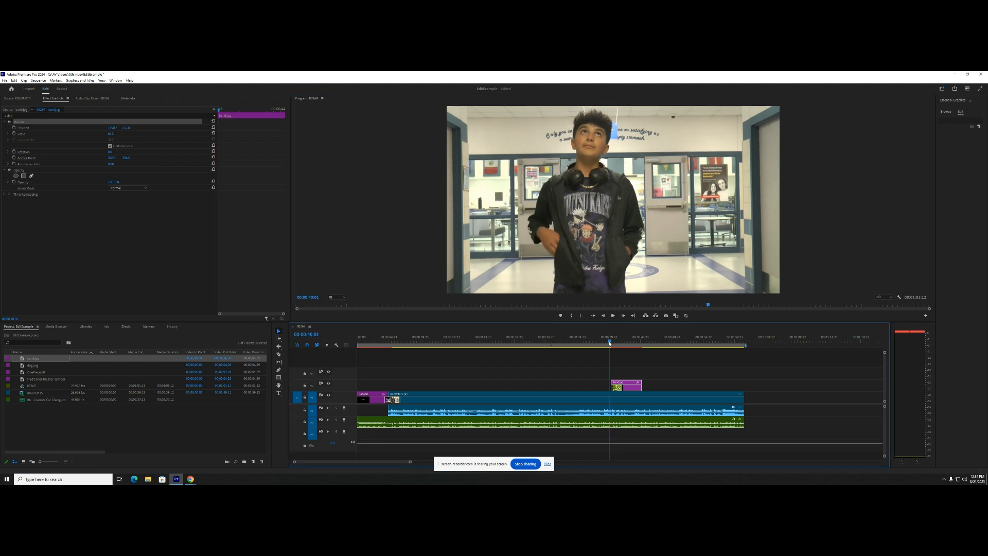
key("space")
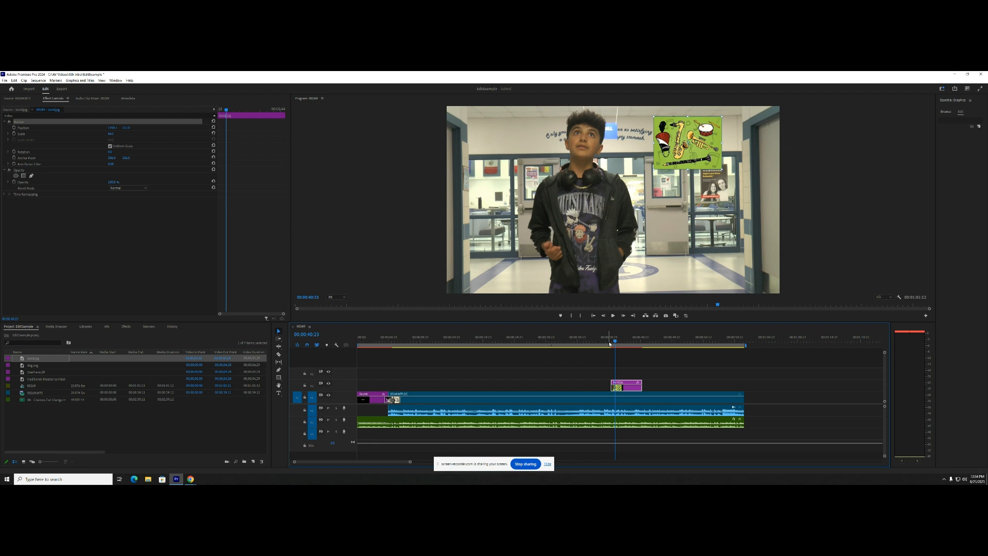
key("space")
key("space")
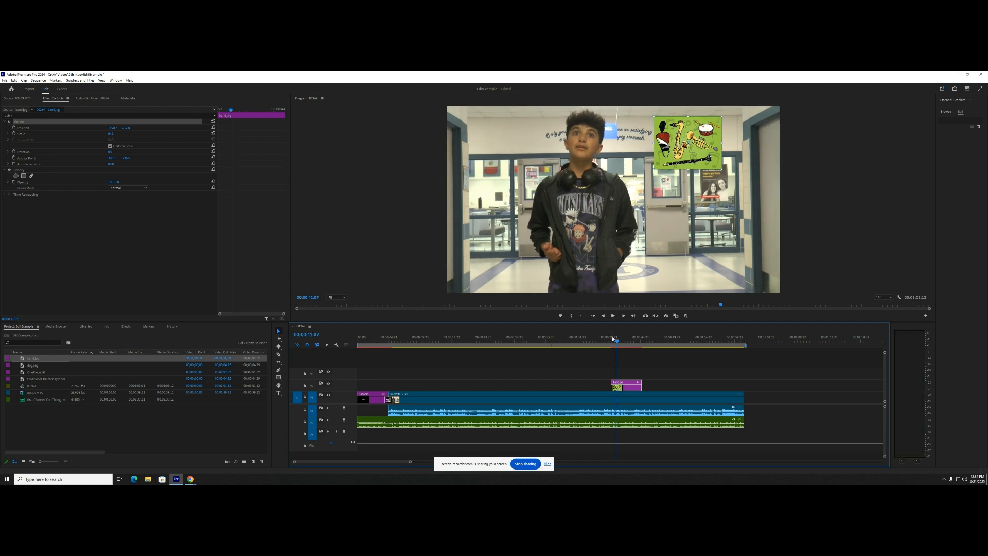
- Place the theater masks image from the project on the third video track at 00:00:40:23, above the instruments image
left_click_drag(617, 342, 615, 344)
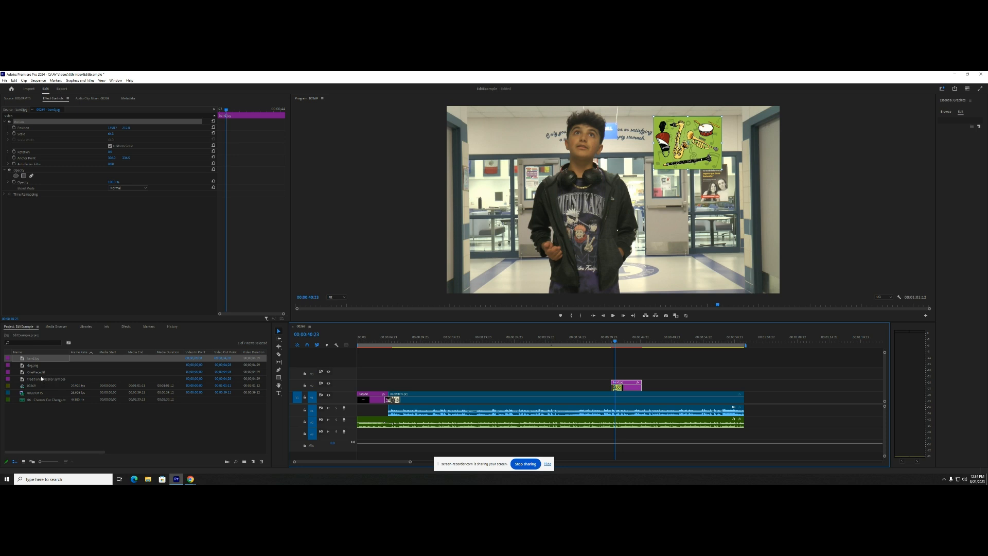
left_click_drag(42, 379, 98, 383)
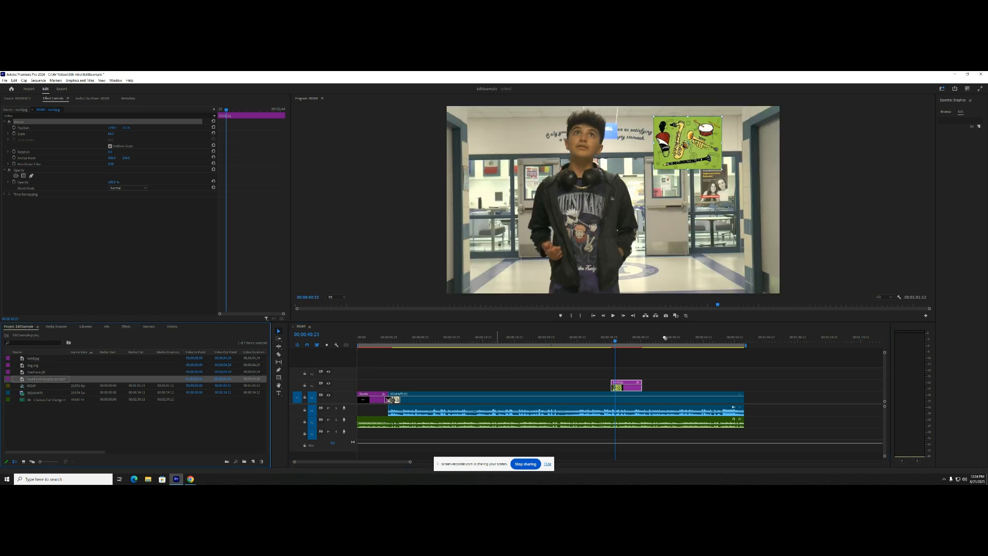
left_click_drag(664, 337, 622, 376)
left_click_drag(617, 377, 618, 377)
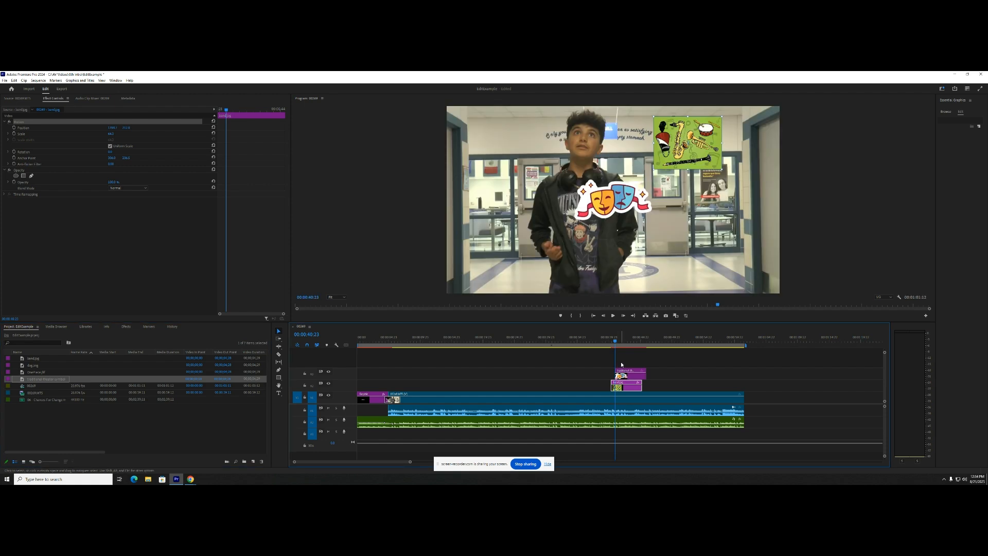
- Move the theater masks image to the speaker's side, directly below the musical instruments image in the video frame
left_click(615, 208)
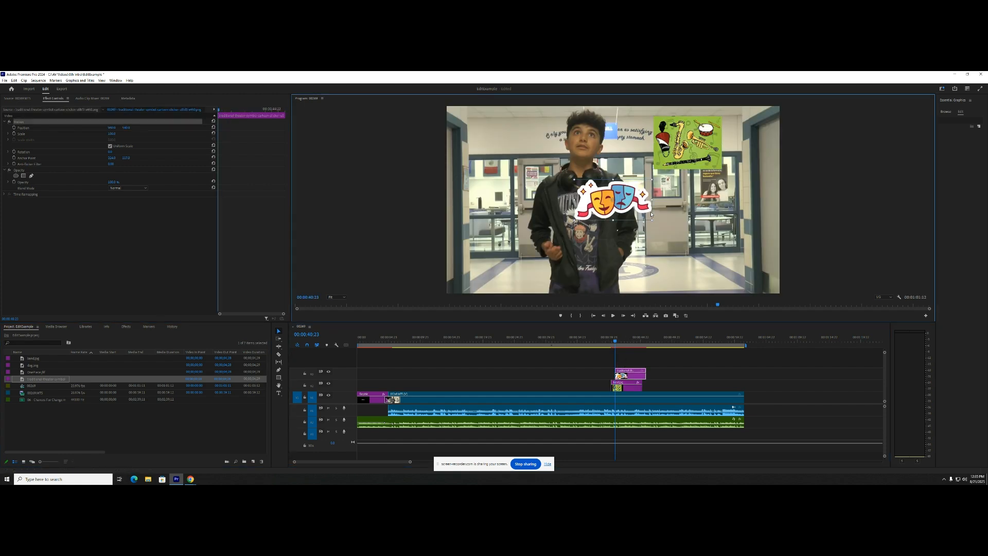
left_click_drag(651, 214, 709, 218)
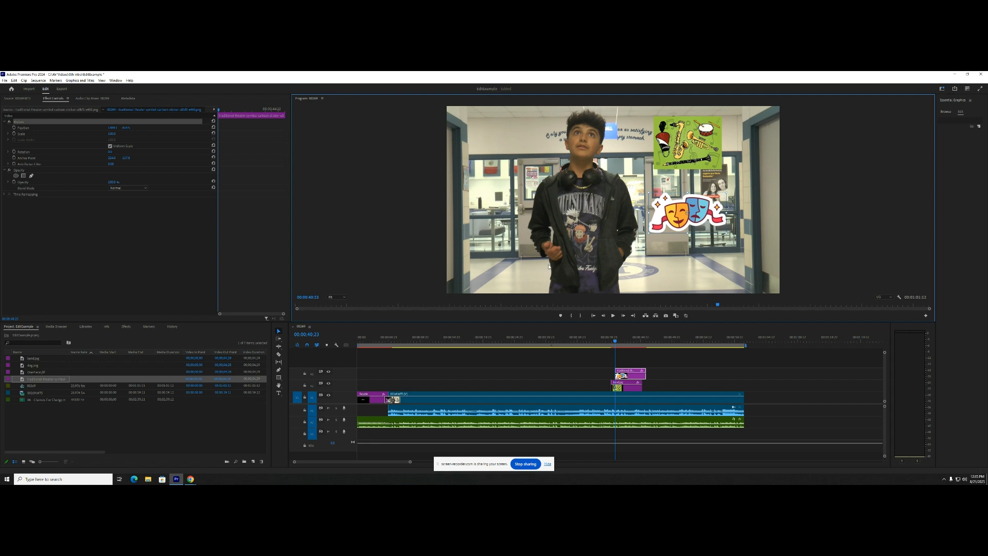
- Play through the instruments and masks images to find their end cue, and trim both clips to end at 00:00:44:13
left_click_drag(612, 340, 604, 341)
key("space")
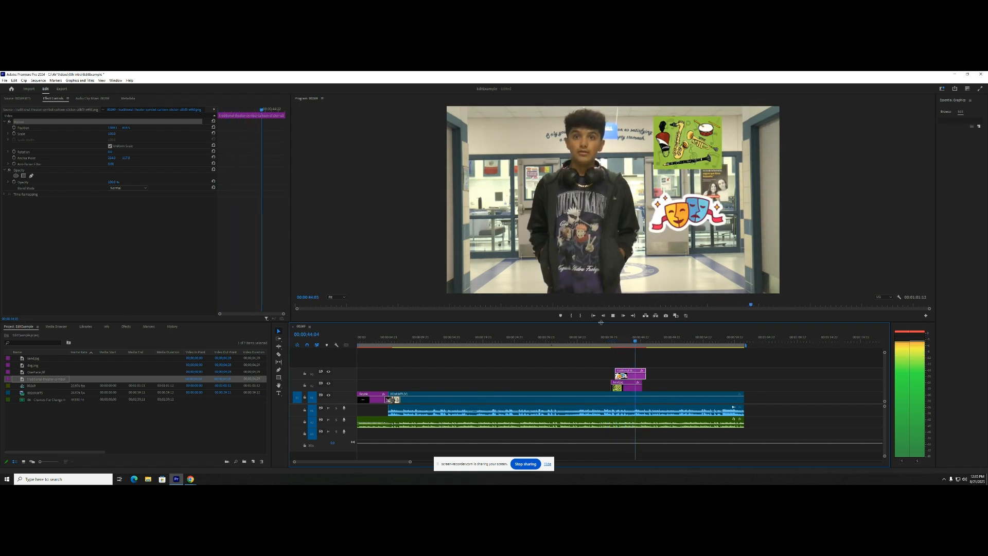
key("space")
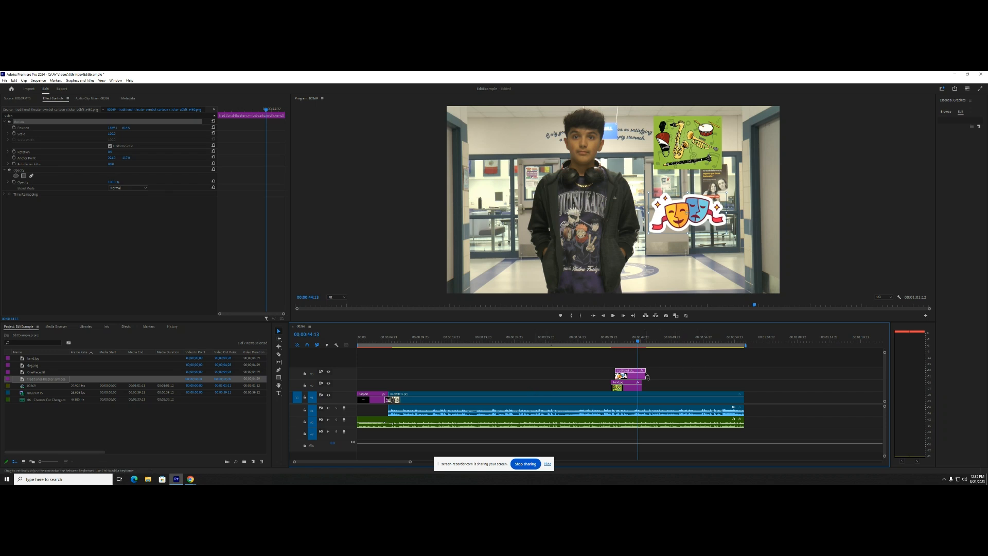
left_click_drag(645, 370, 637, 381)
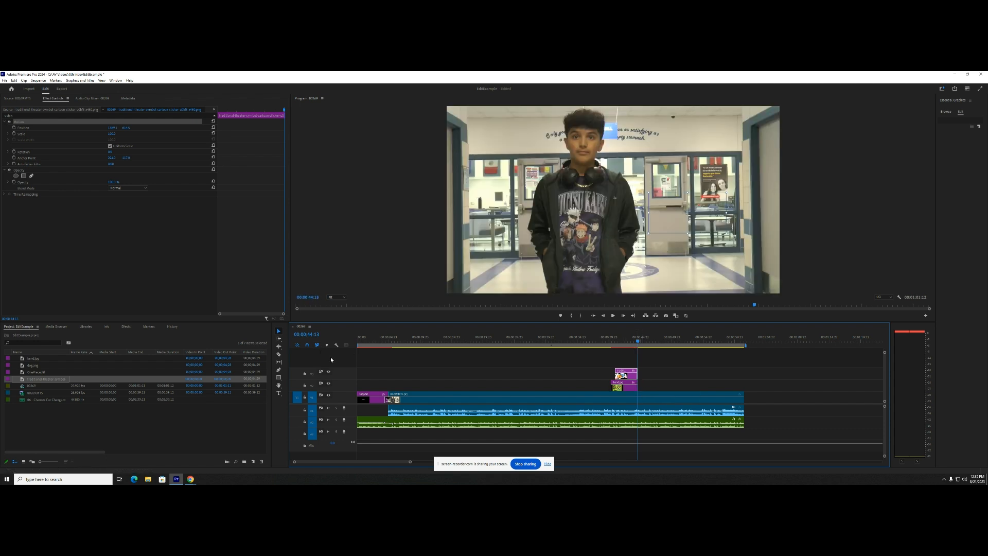
- Play the sequence across the end of the instruments and masks images to check the trim
left_click(629, 342)
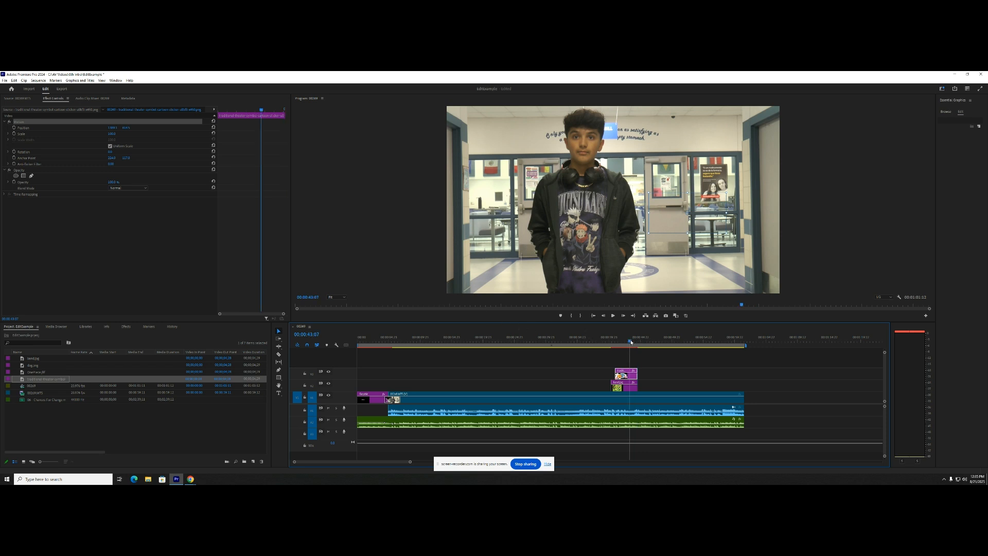
key("space")
key("space")
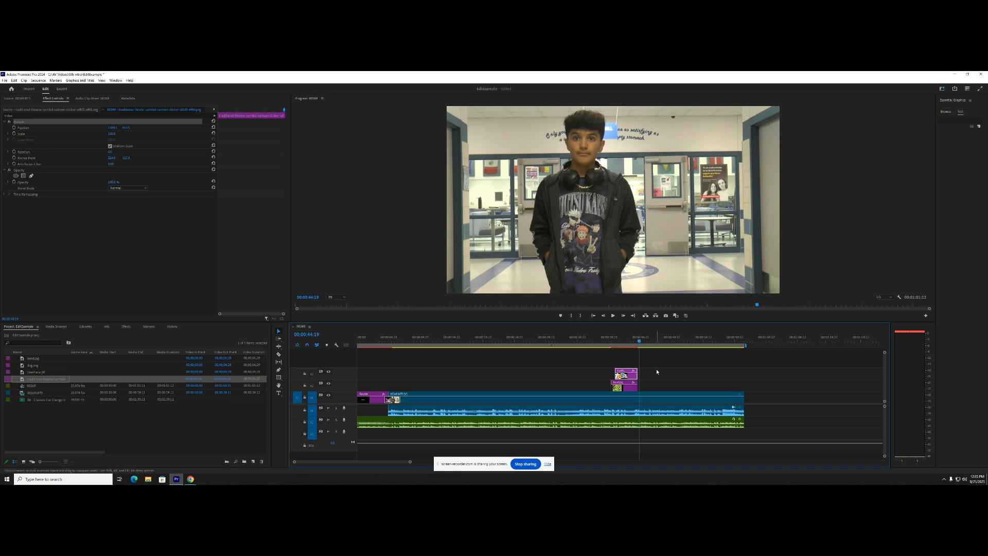
- Find the cue for the next picture and place the One Piece cover image on the second video track at 00:00:47:23
key("space")
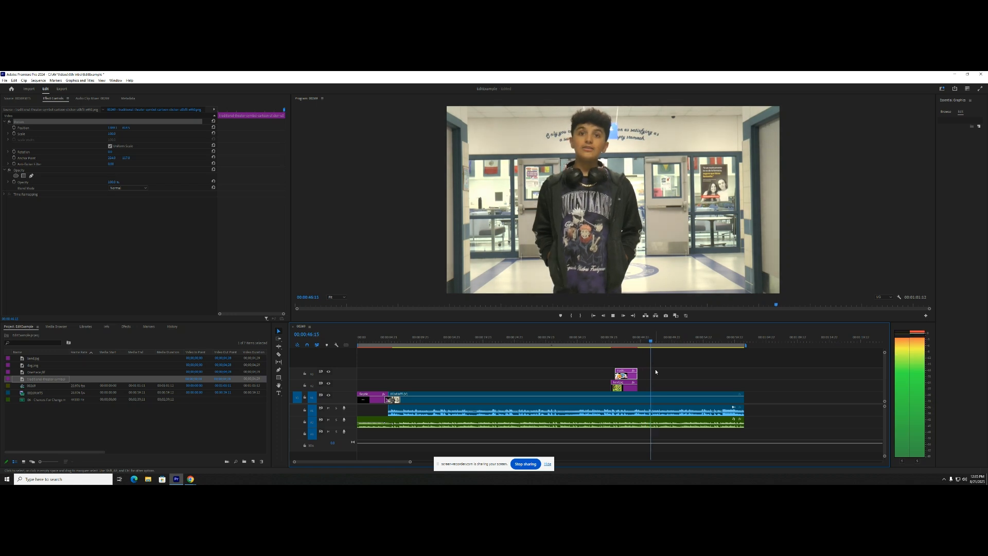
key("space")
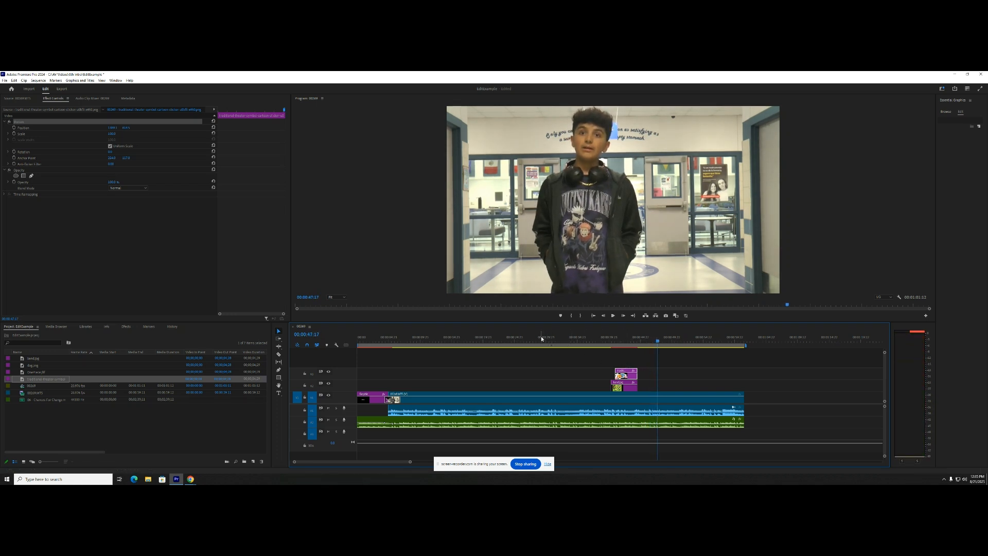
key("space")
key("space")
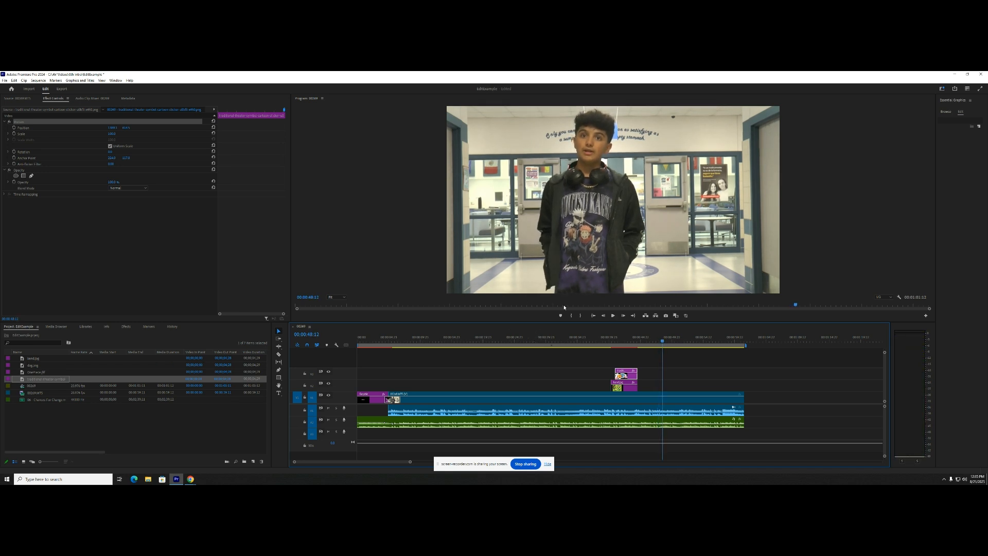
left_click(659, 341)
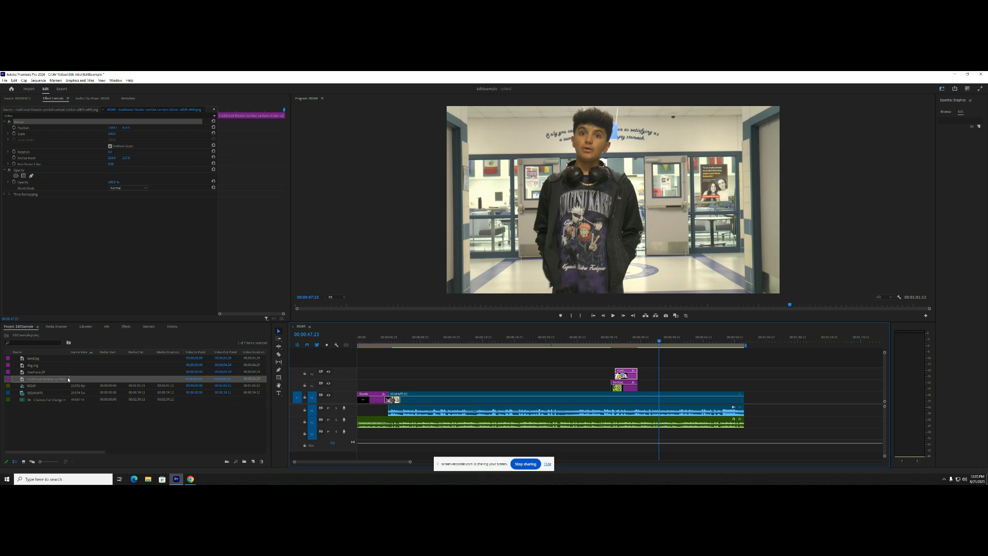
left_click_drag(45, 373, 660, 385)
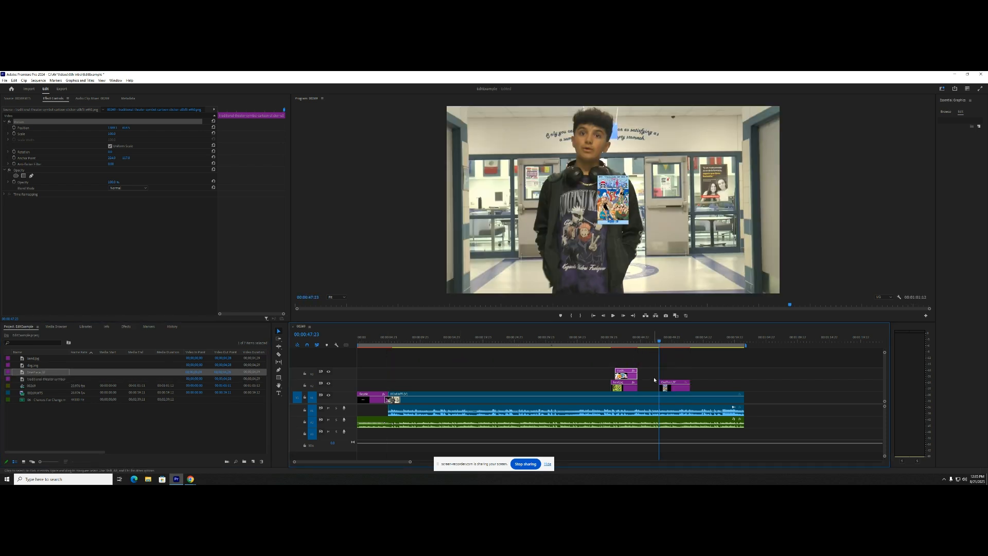
- Enlarge the One Piece cover and move it beside the speaker, on the side where the earlier images were placed
left_click(619, 218)
left_click_drag(627, 224, 658, 270)
left_click_drag(631, 237, 710, 237)
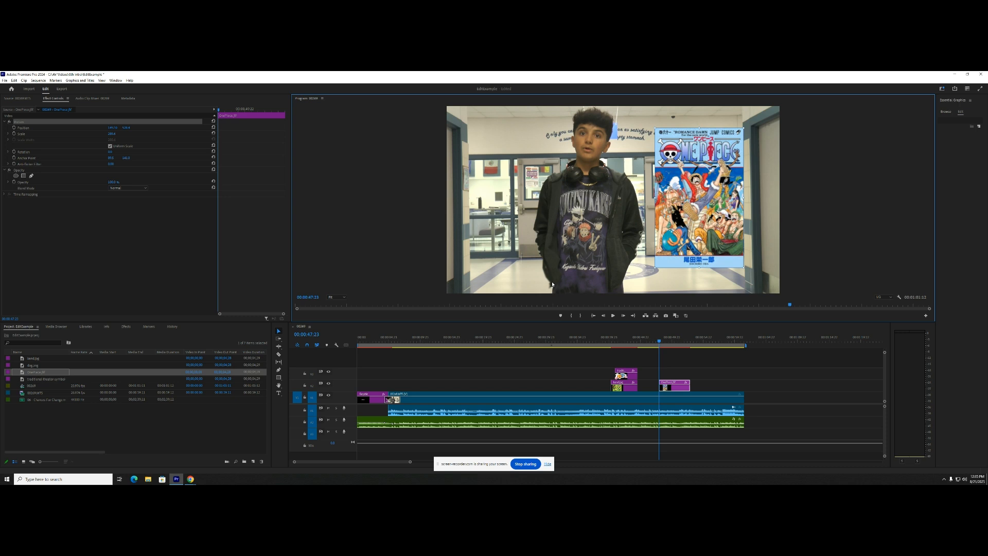
- Play on to the next cue and place the dog image on the third video track at 00:00:49:18
left_click(653, 353)
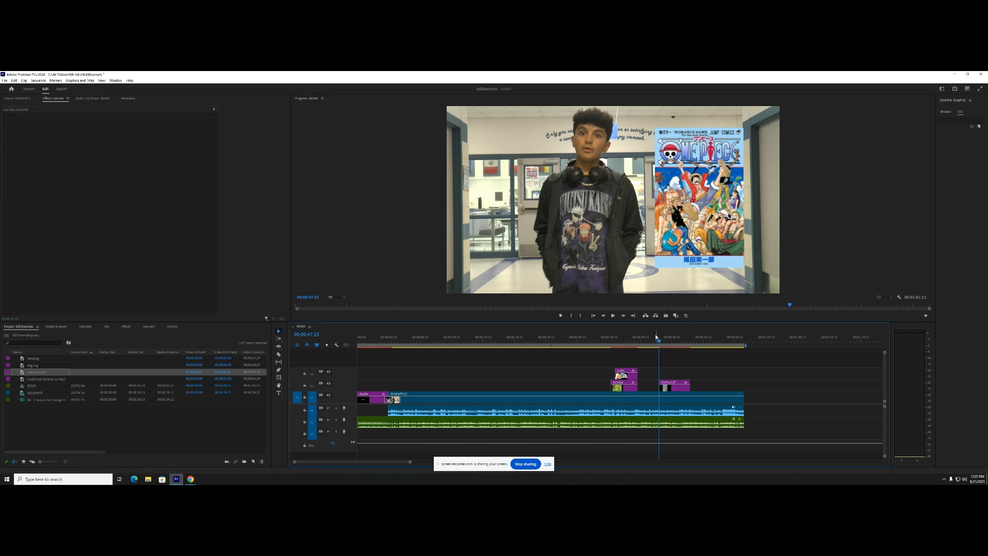
key("space")
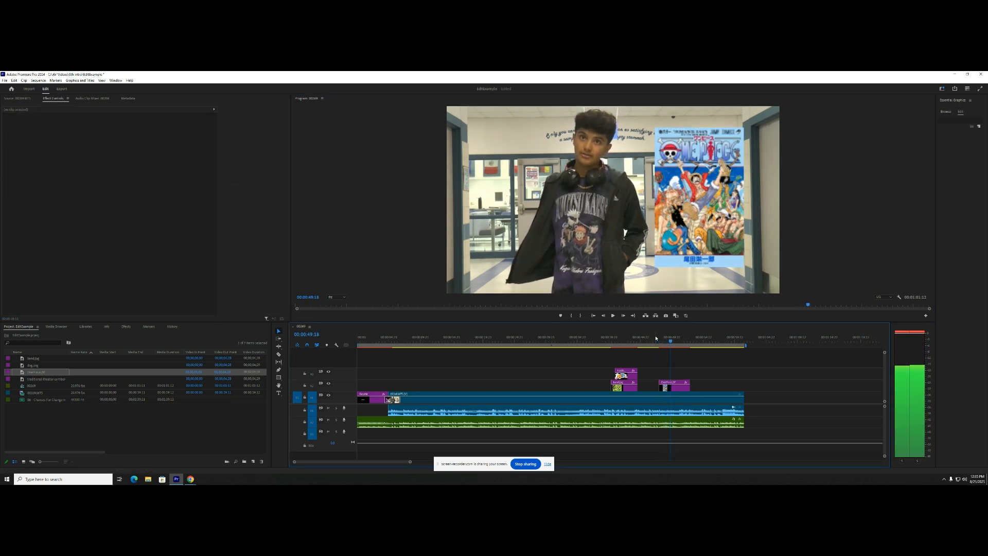
key("space")
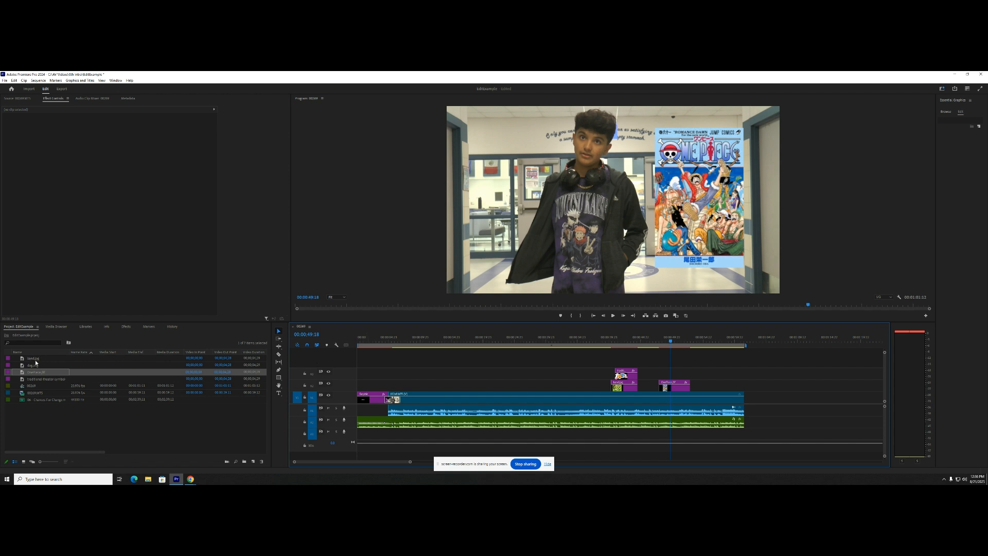
double_click(38, 365)
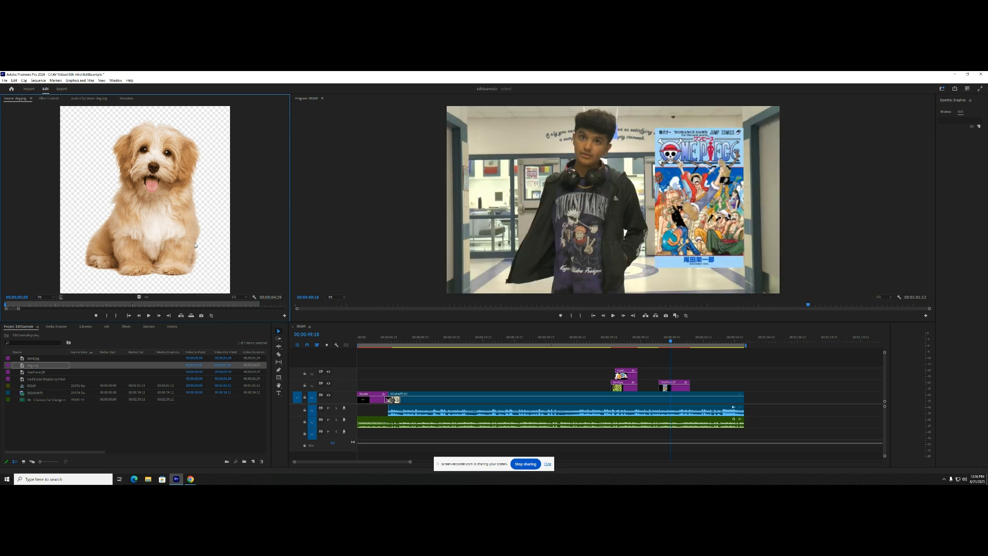
left_click_drag(40, 369, 684, 377)
- Shrink the dog image and move it to the upper left of the video frame, opposite the One Piece cover
left_click(651, 218)
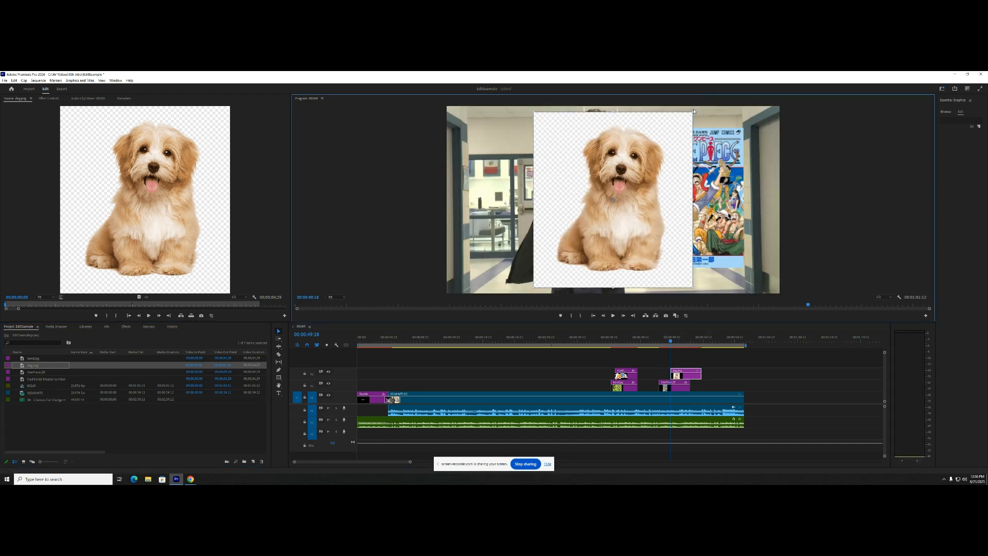
left_click_drag(692, 111, 509, 158)
- Play through the One Piece and dog images to find their end cue, and trim both clips to end at 00:00:51:12
left_click(658, 341)
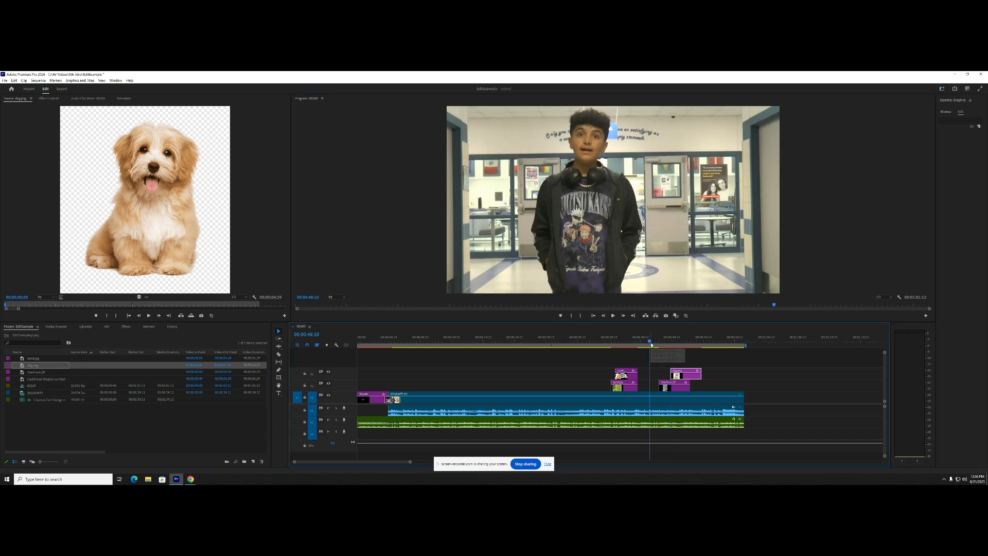
key("space")
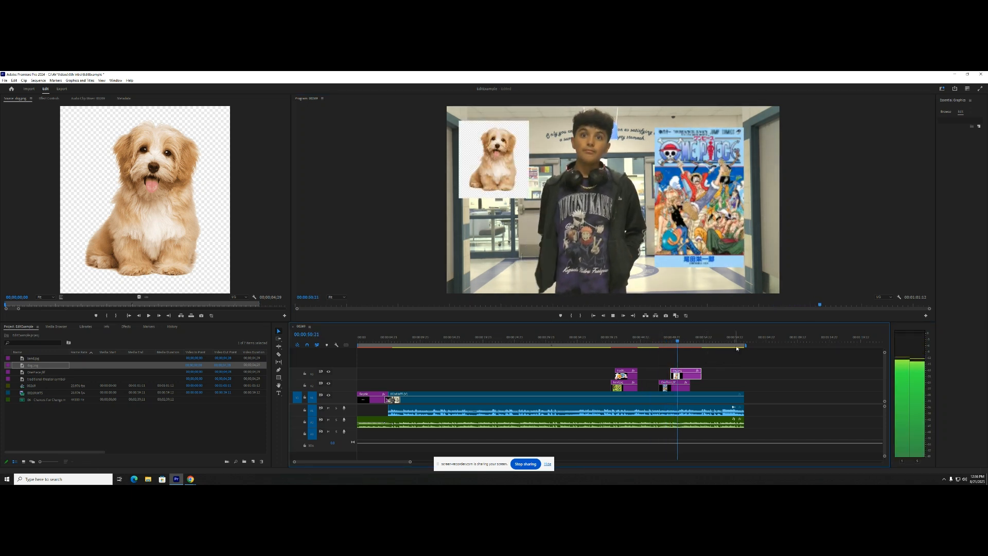
key("space")
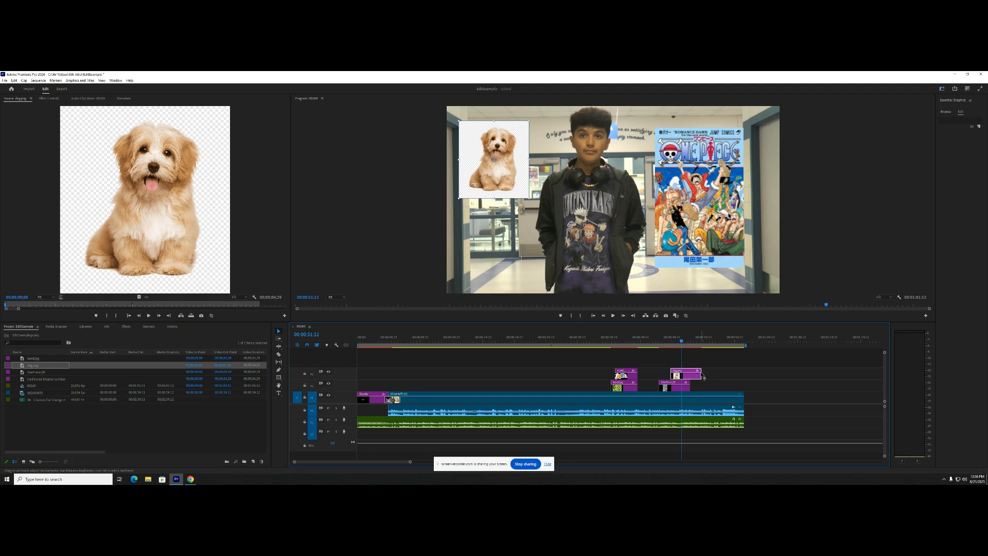
left_click_drag(701, 368, 681, 381)
key("space")
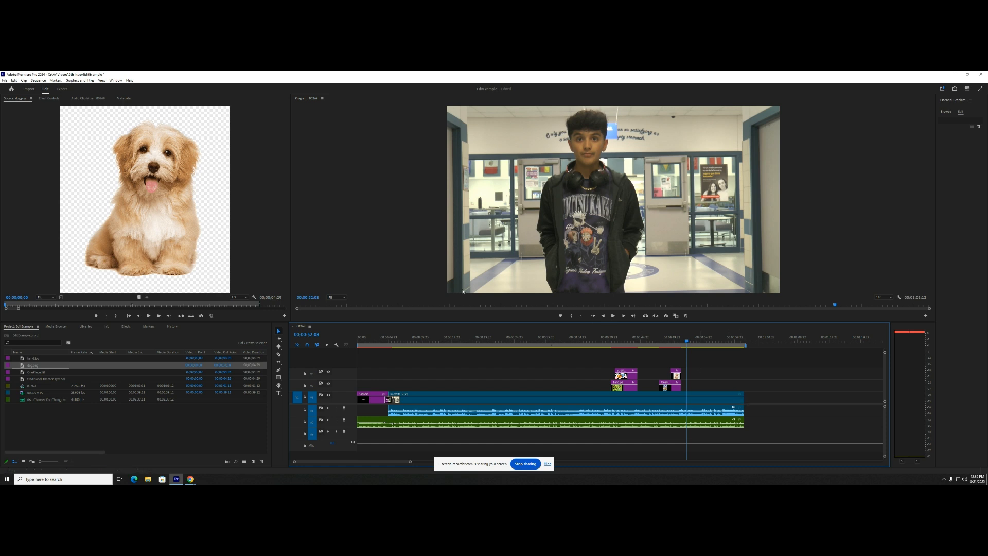
- Apply a Cross Dissolve to the end of the main video clip and play the ending to check the fade
left_click(125, 327)
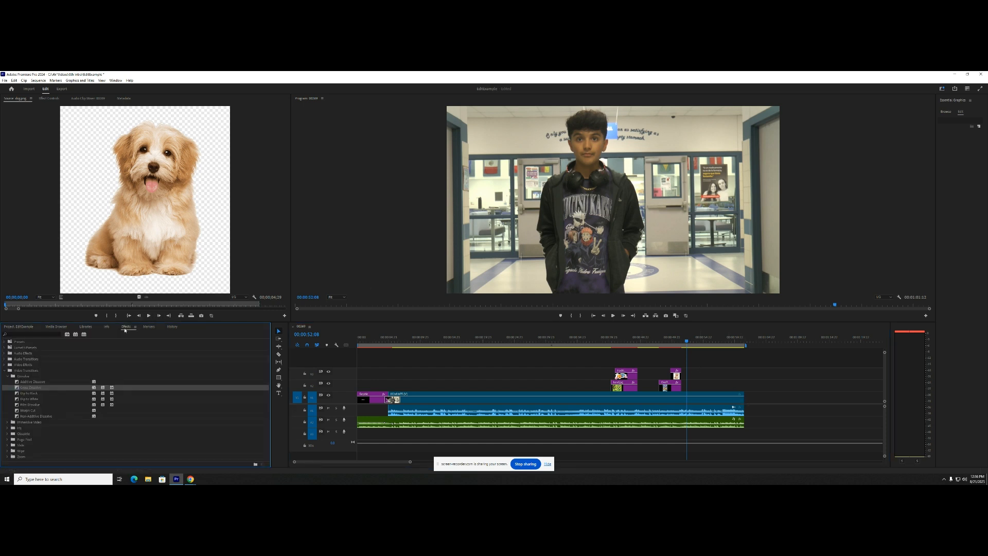
left_click_drag(25, 390, 745, 402)
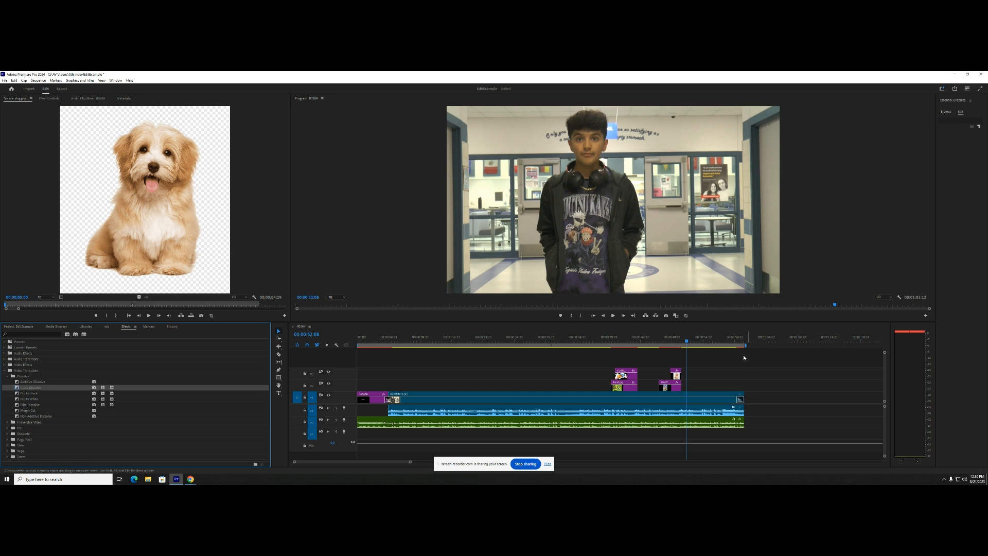
left_click(736, 343)
key("space")
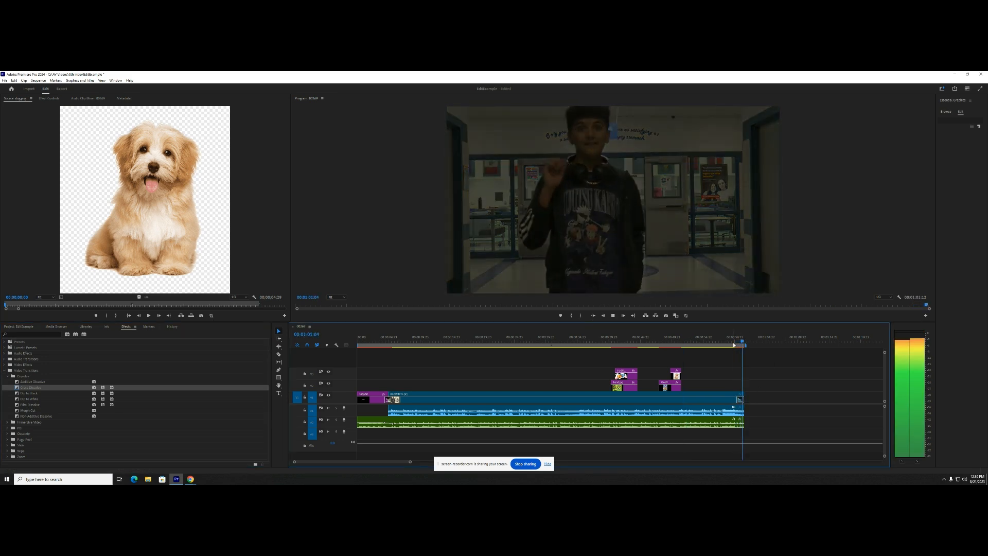
key("space")
key("space")
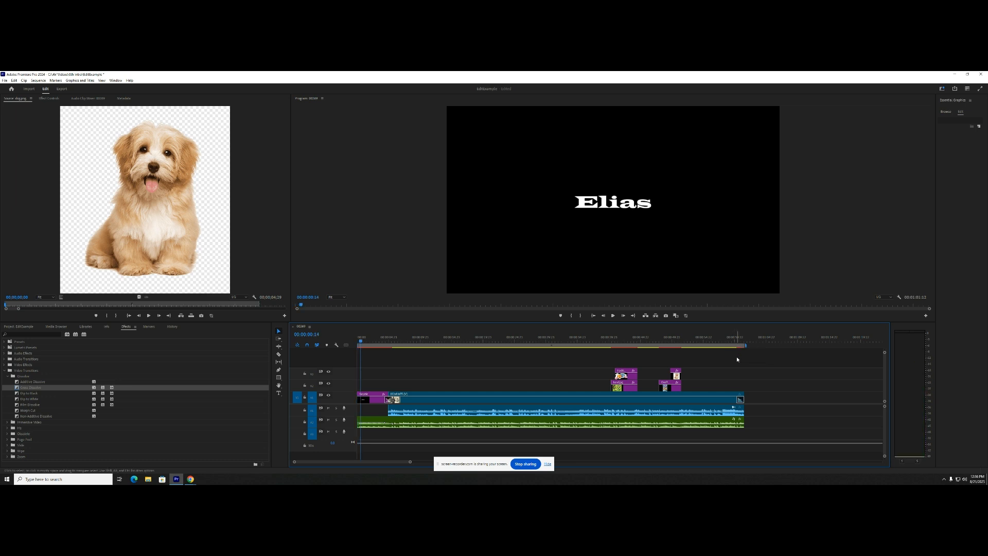
- Shorten the Cross Dissolve at the end of the main video clip and play the sequence briefly
scroll(741, 388, "up", 5)
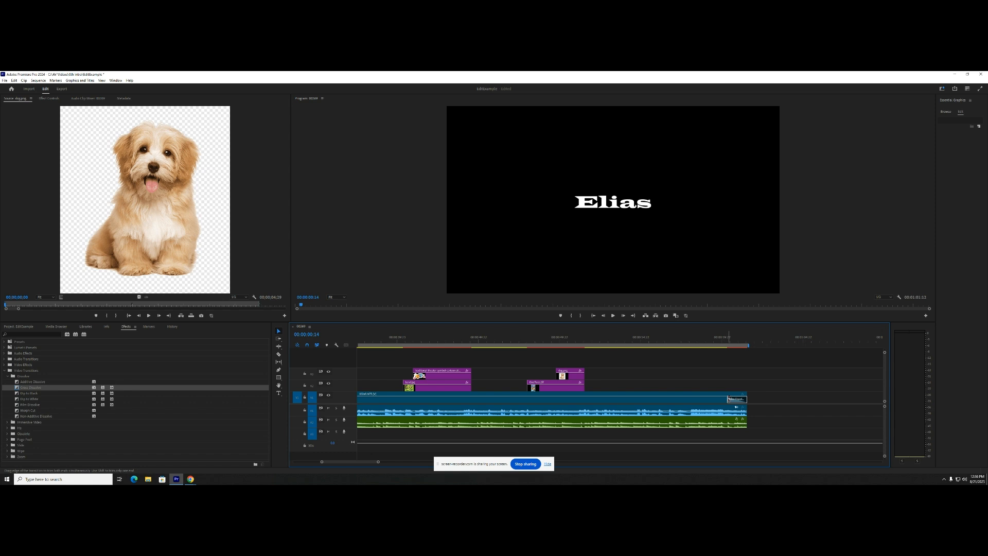
mouse_move(729, 397)
left_mouse_down()
mouse_move(711, 398)
mouse_move(736, 399)
left_mouse_up()
left_click(724, 342)
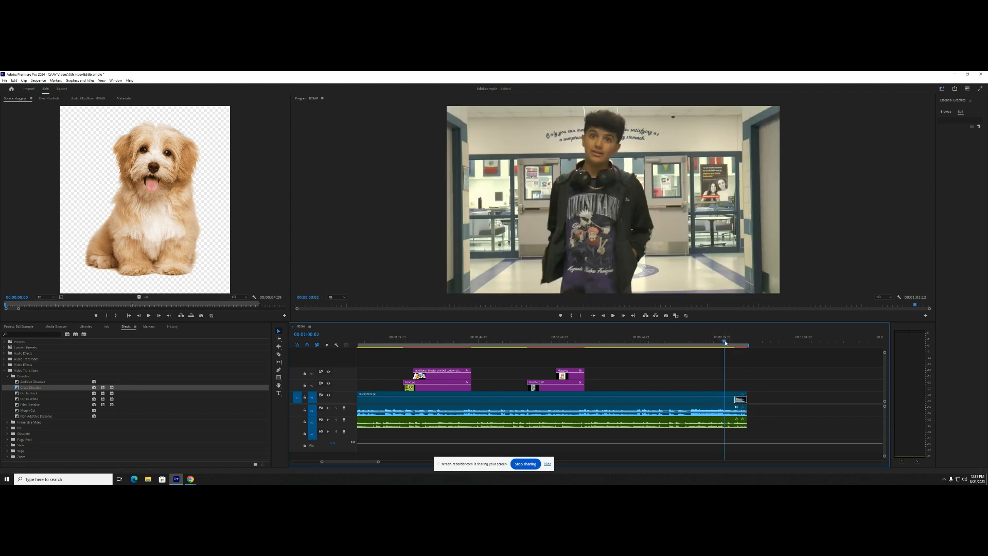
key("space")
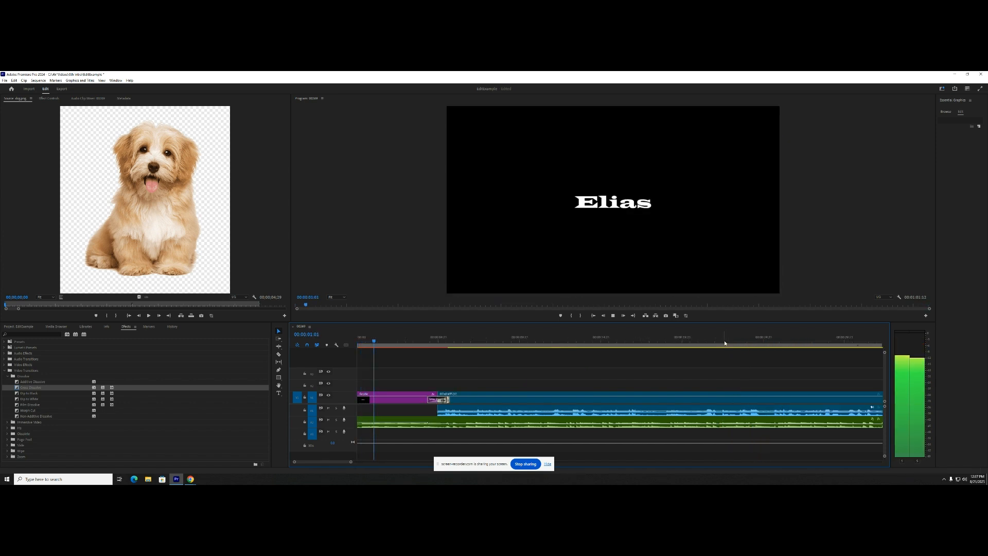
key("space")
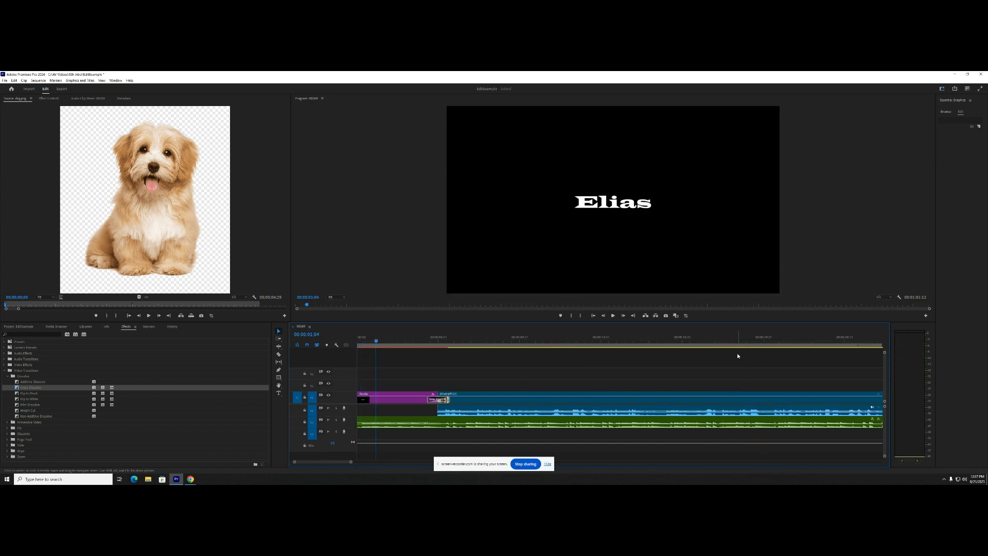
- Add volume level keyframes to the main clip's audio at 00:01:00:15 and 00:01:01:07
scroll(720, 360, "down", 8)
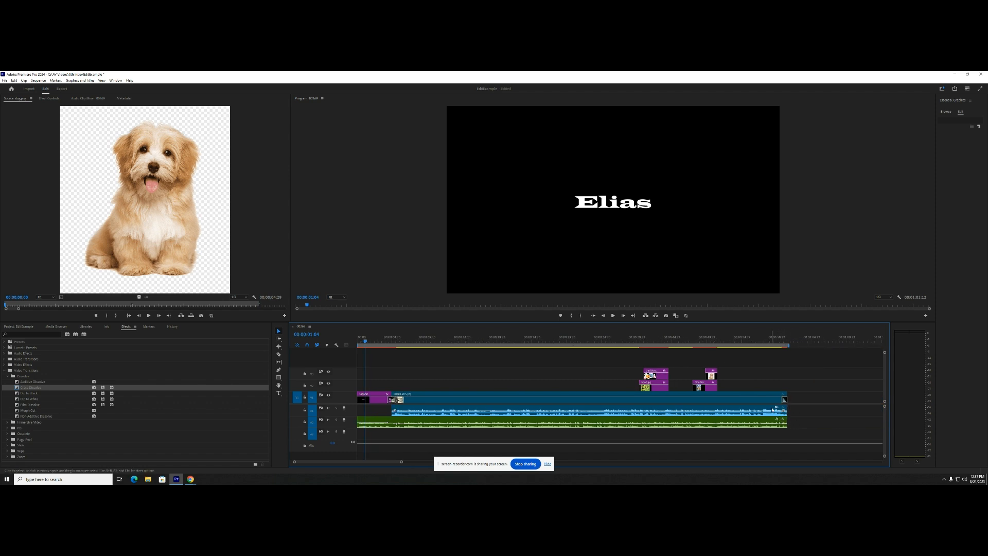
left_click(783, 341)
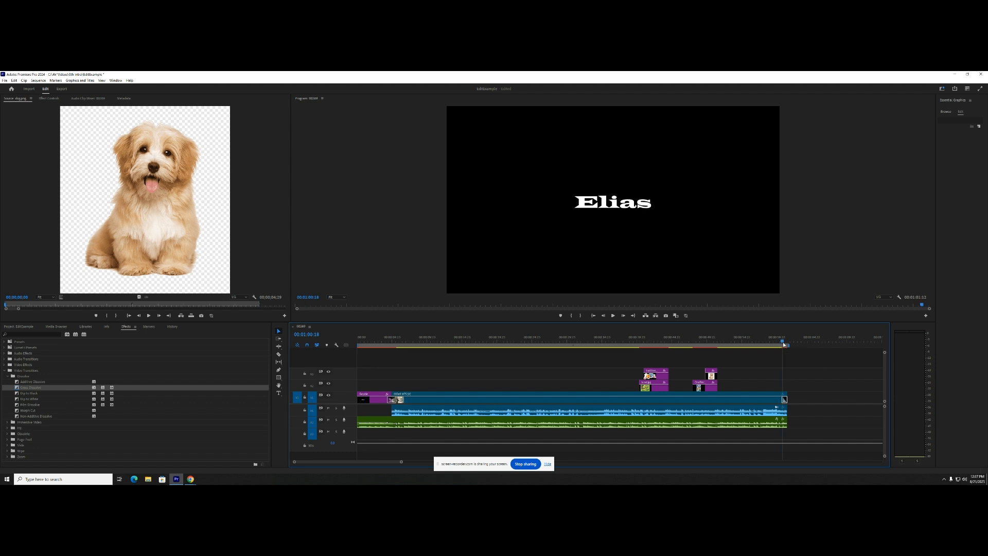
left_click(766, 411)
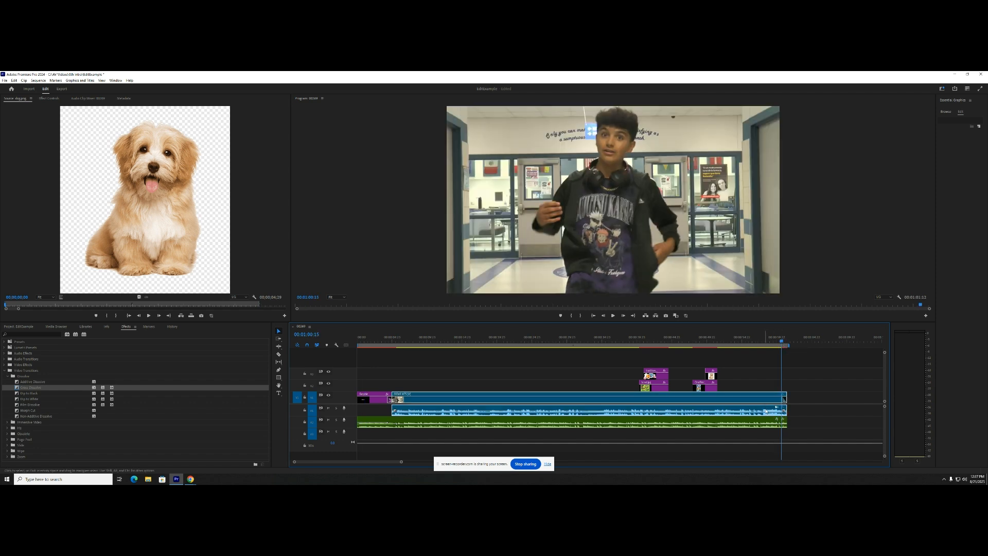
left_click(53, 99)
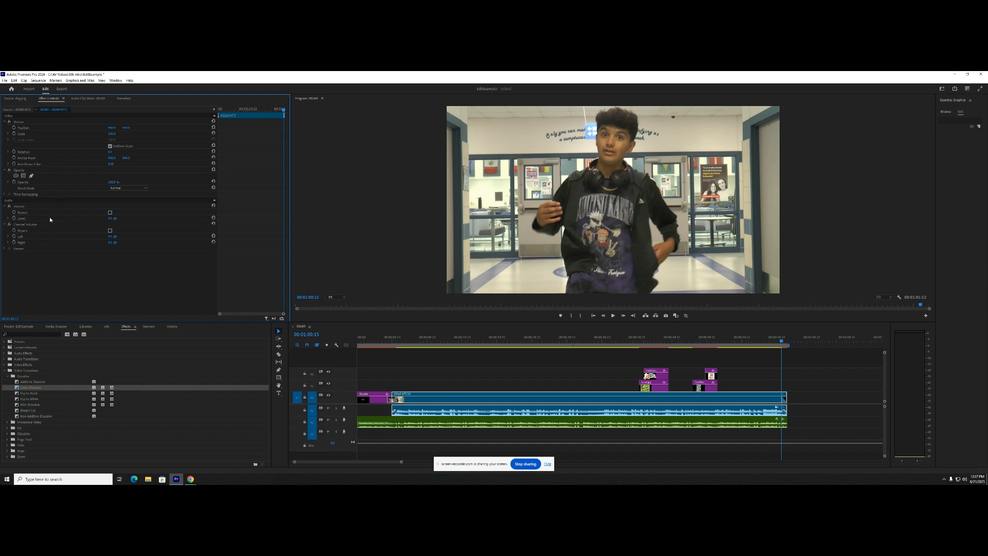
left_click(14, 218)
left_click_drag(782, 344, 787, 345)
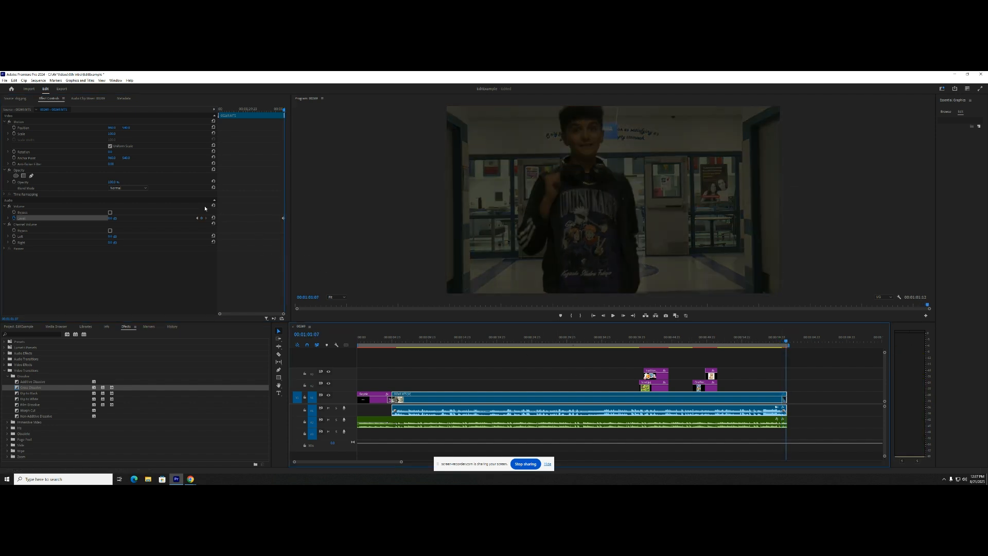
left_click(203, 221)
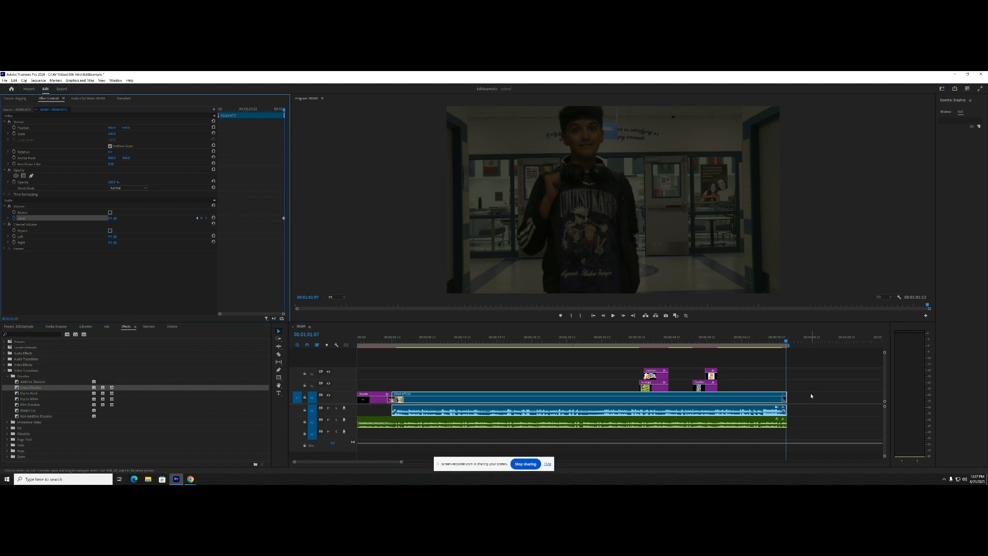
- Lower the main clip's volume at the last keyframe so its audio fades out at the end
scroll(801, 408, "up", 9)
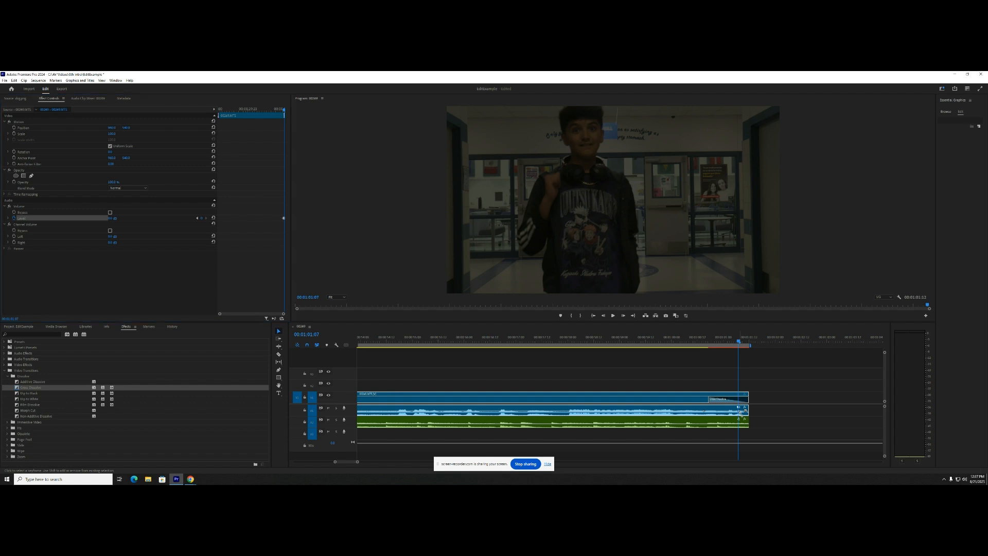
left_click_drag(741, 413, 751, 423)
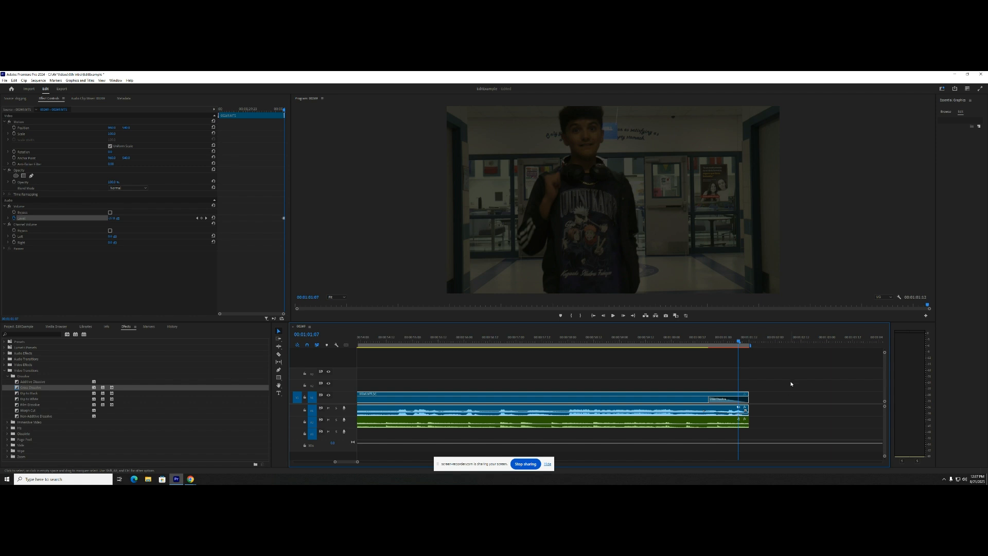
scroll(770, 395, "down", 8)
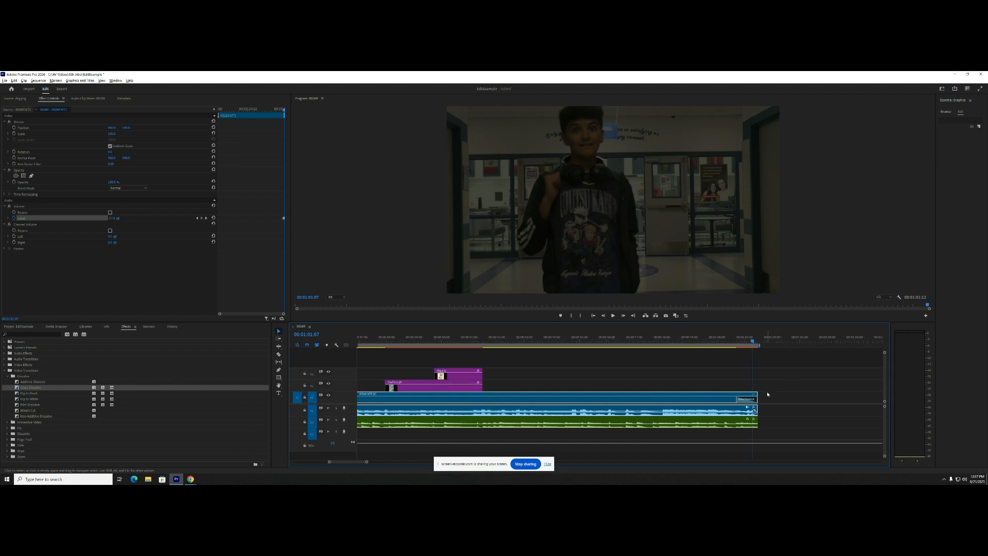
scroll(770, 394, "down", 4)
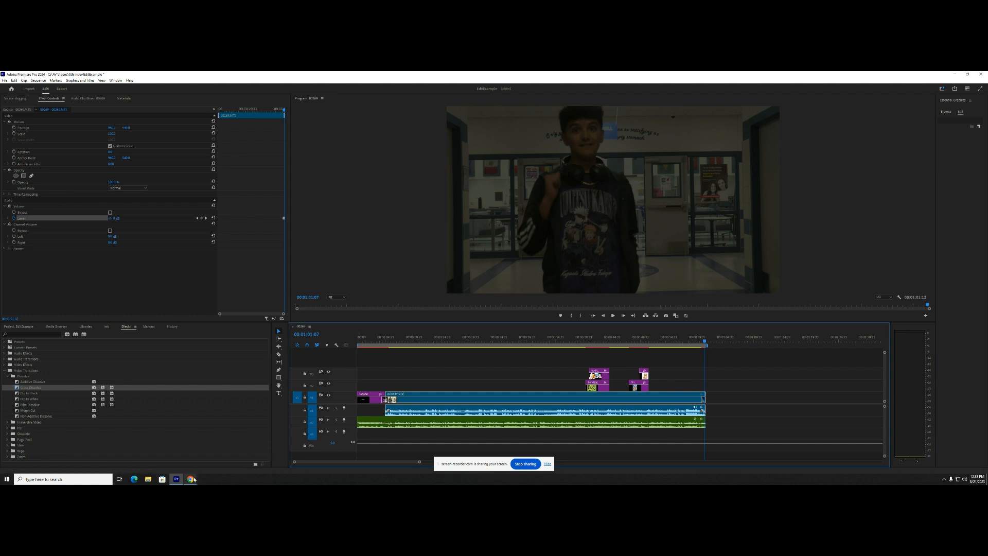
mouse_move(192, 480)
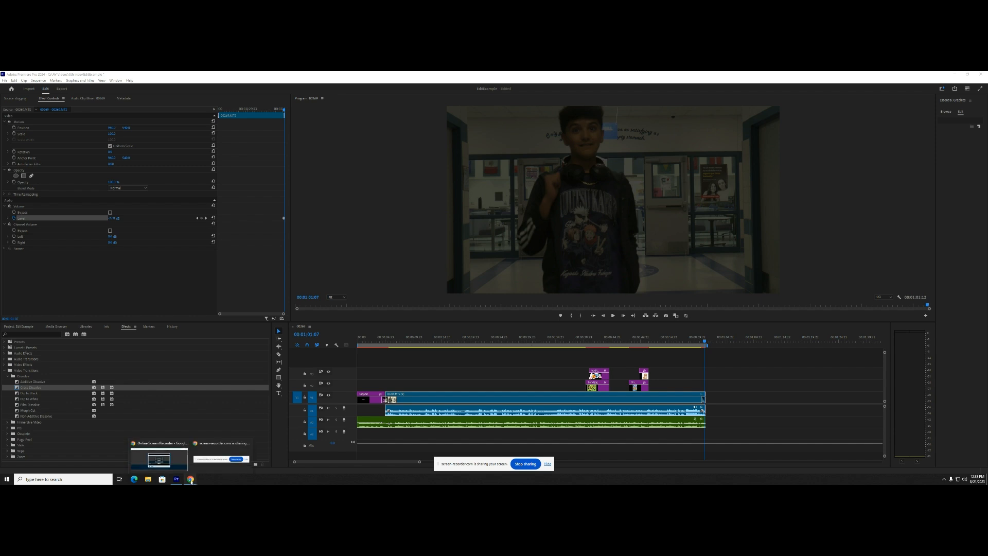
left_click(159, 458)
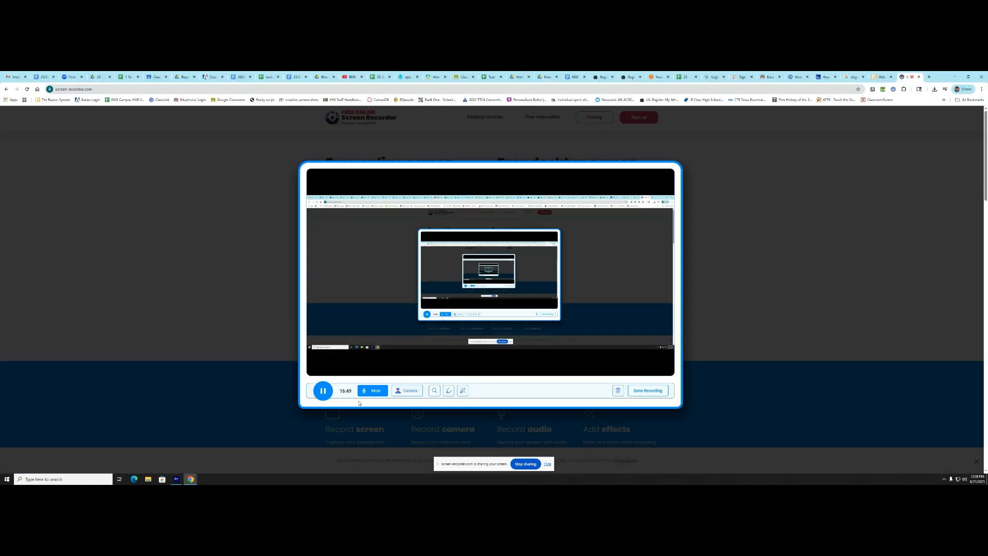